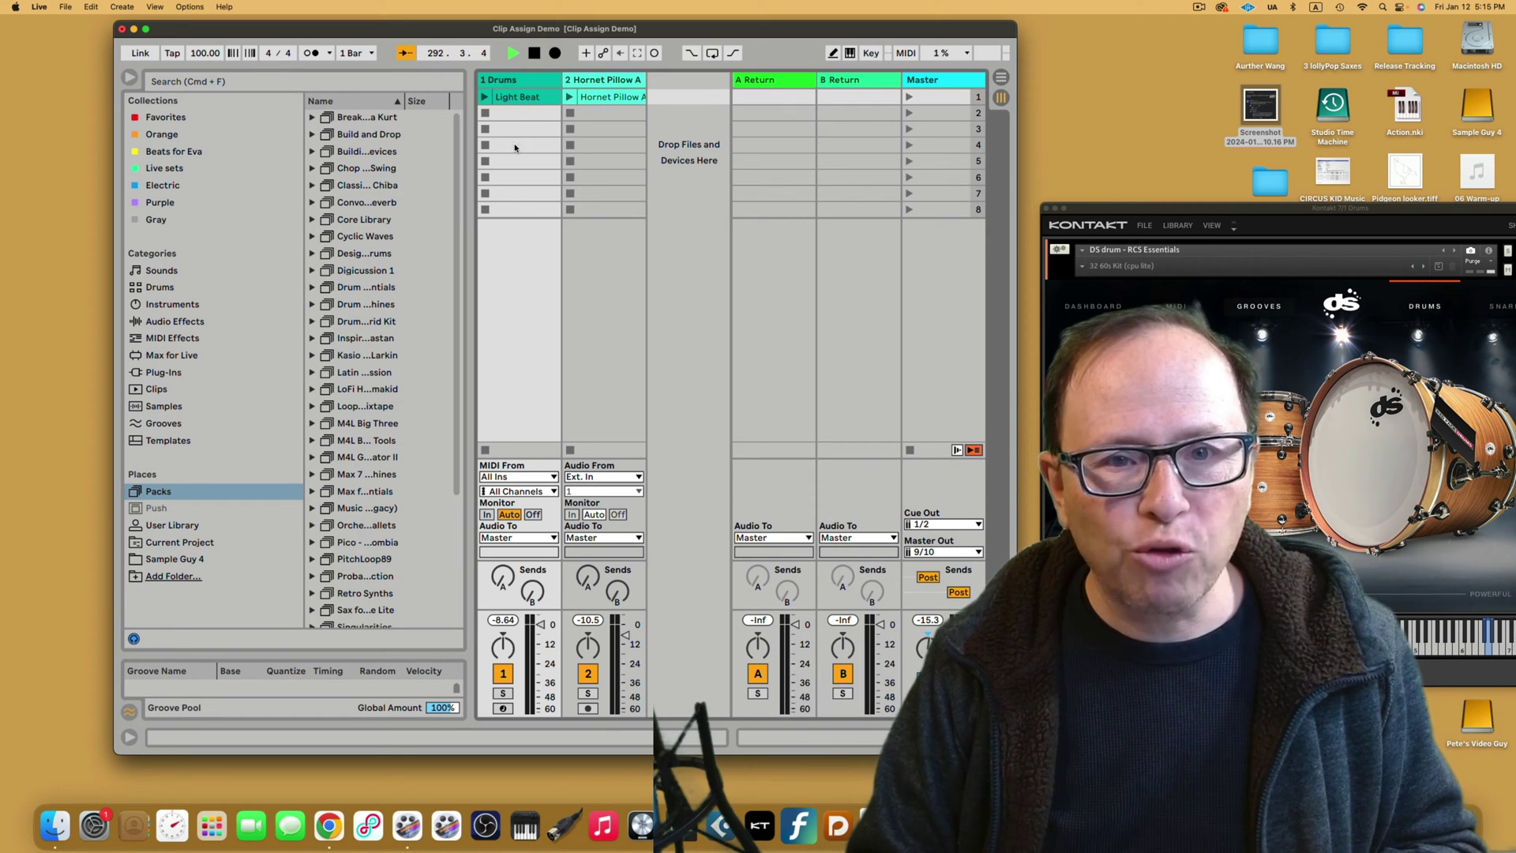
# Step: Open Light Beat's note editor, move the Kontakt window aside, launch the clip, and hide Detail View
pyautogui.doubleClick(529, 100)
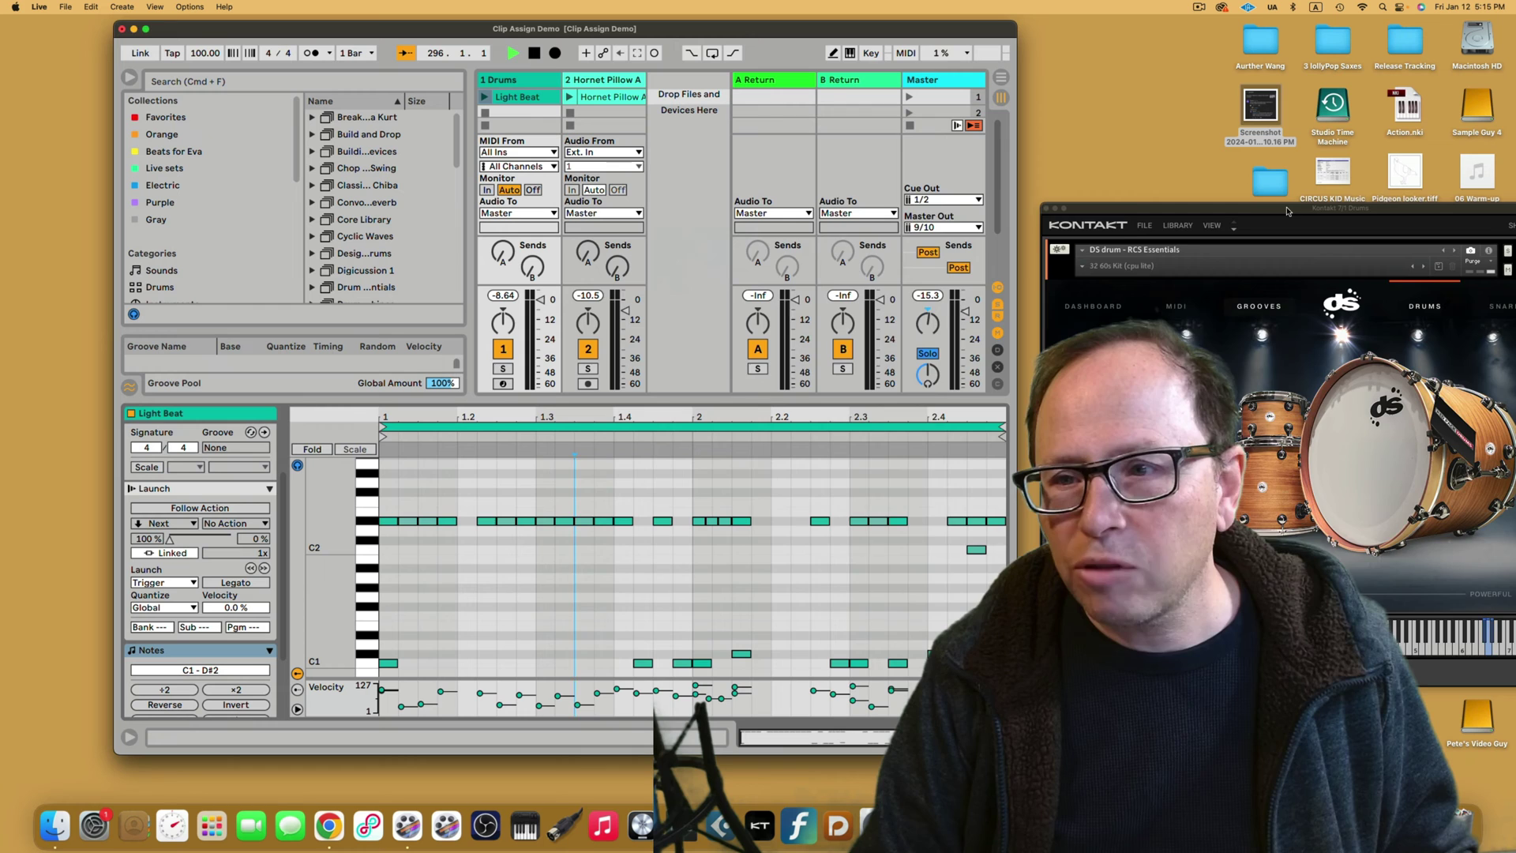
pyautogui.moveTo(1288, 211); pyautogui.dragTo(810, 222)
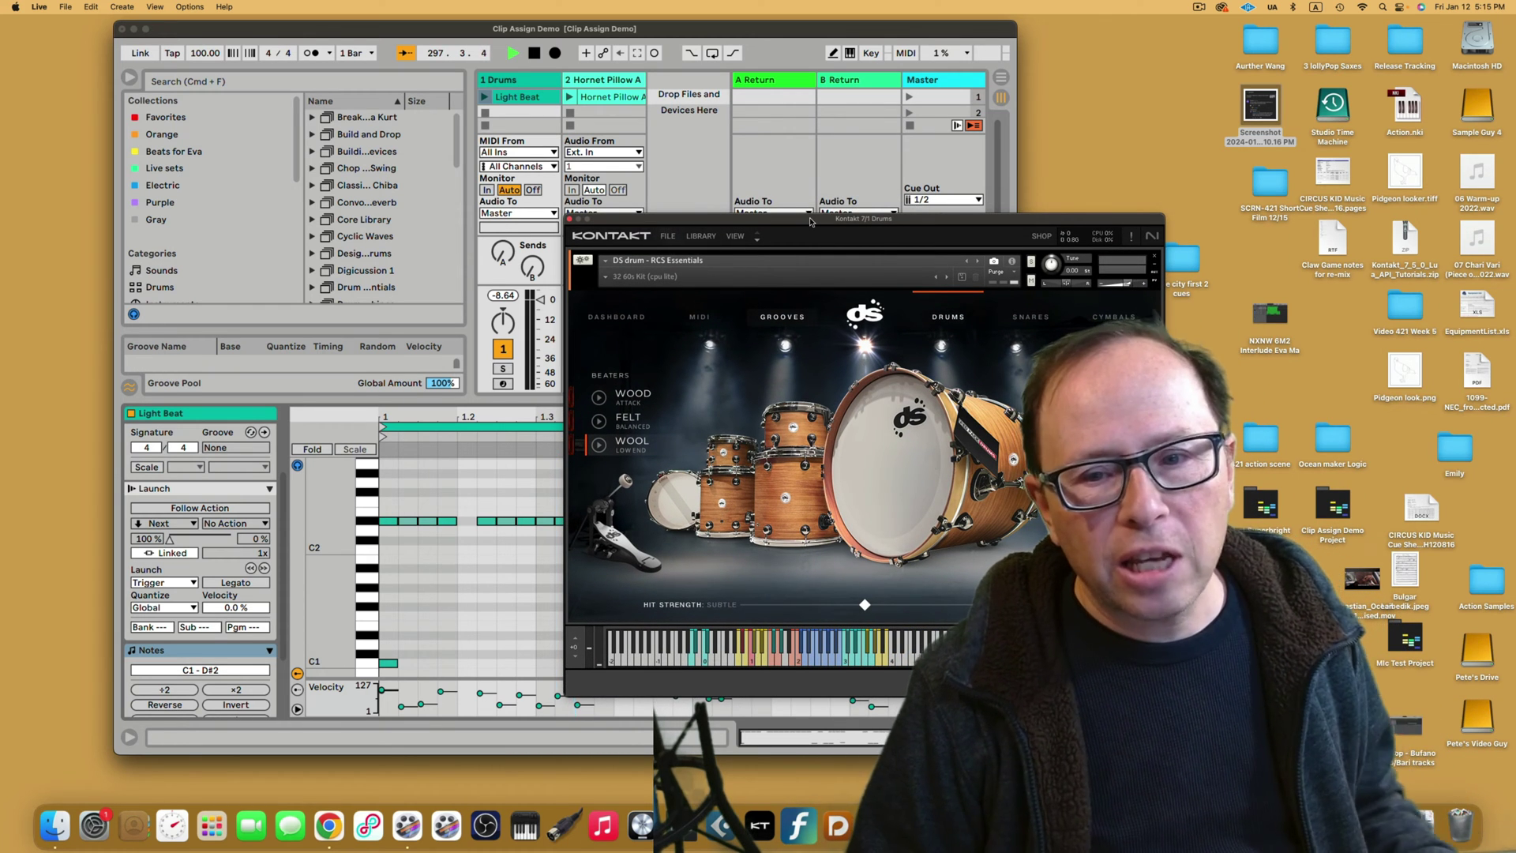
pyautogui.moveTo(756, 219); pyautogui.dragTo(1206, 231)
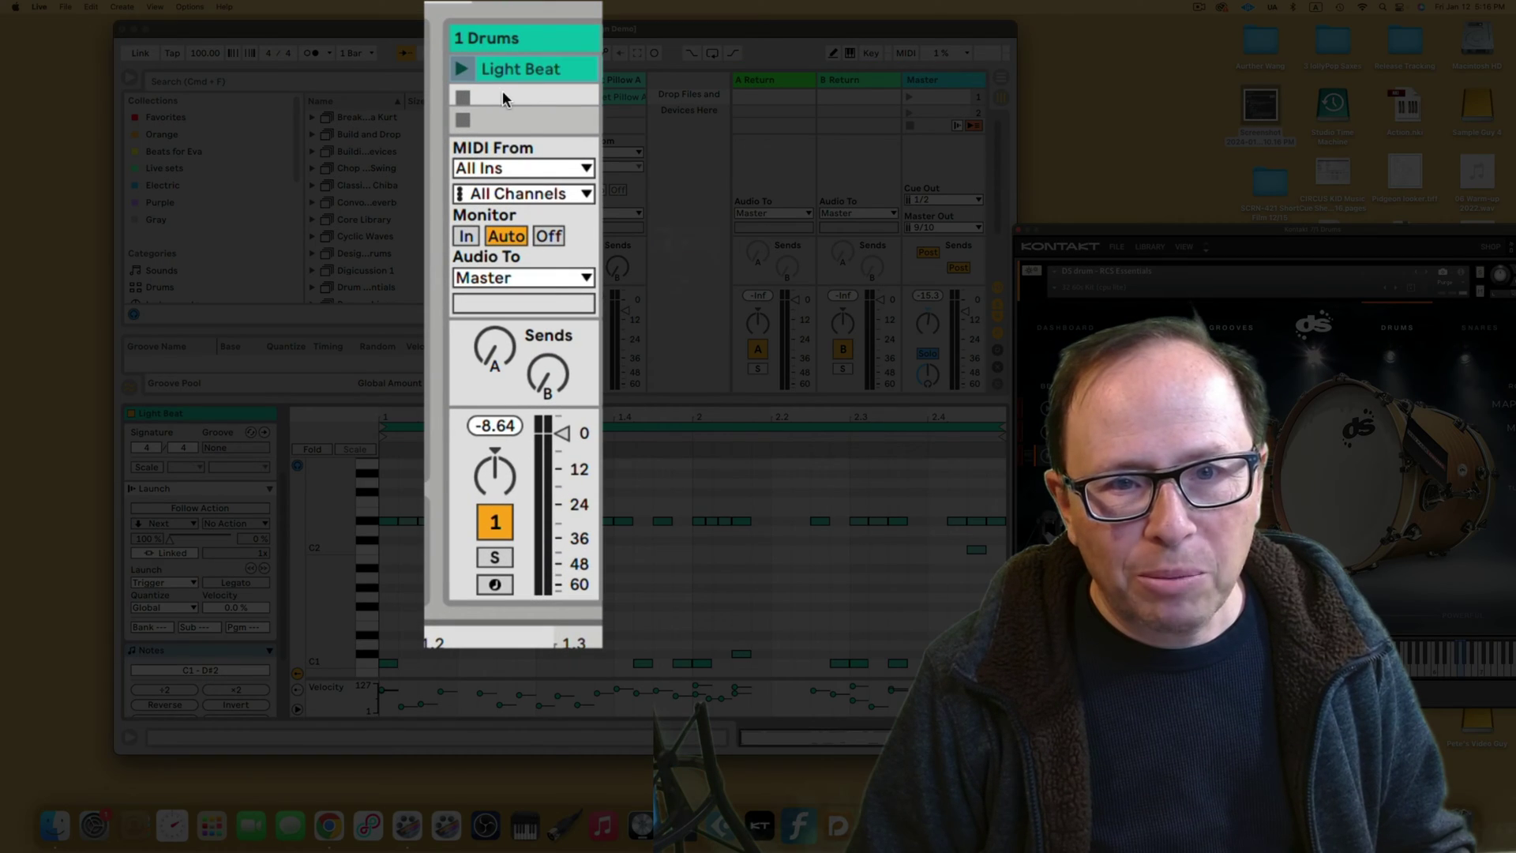
pyautogui.click(462, 69)
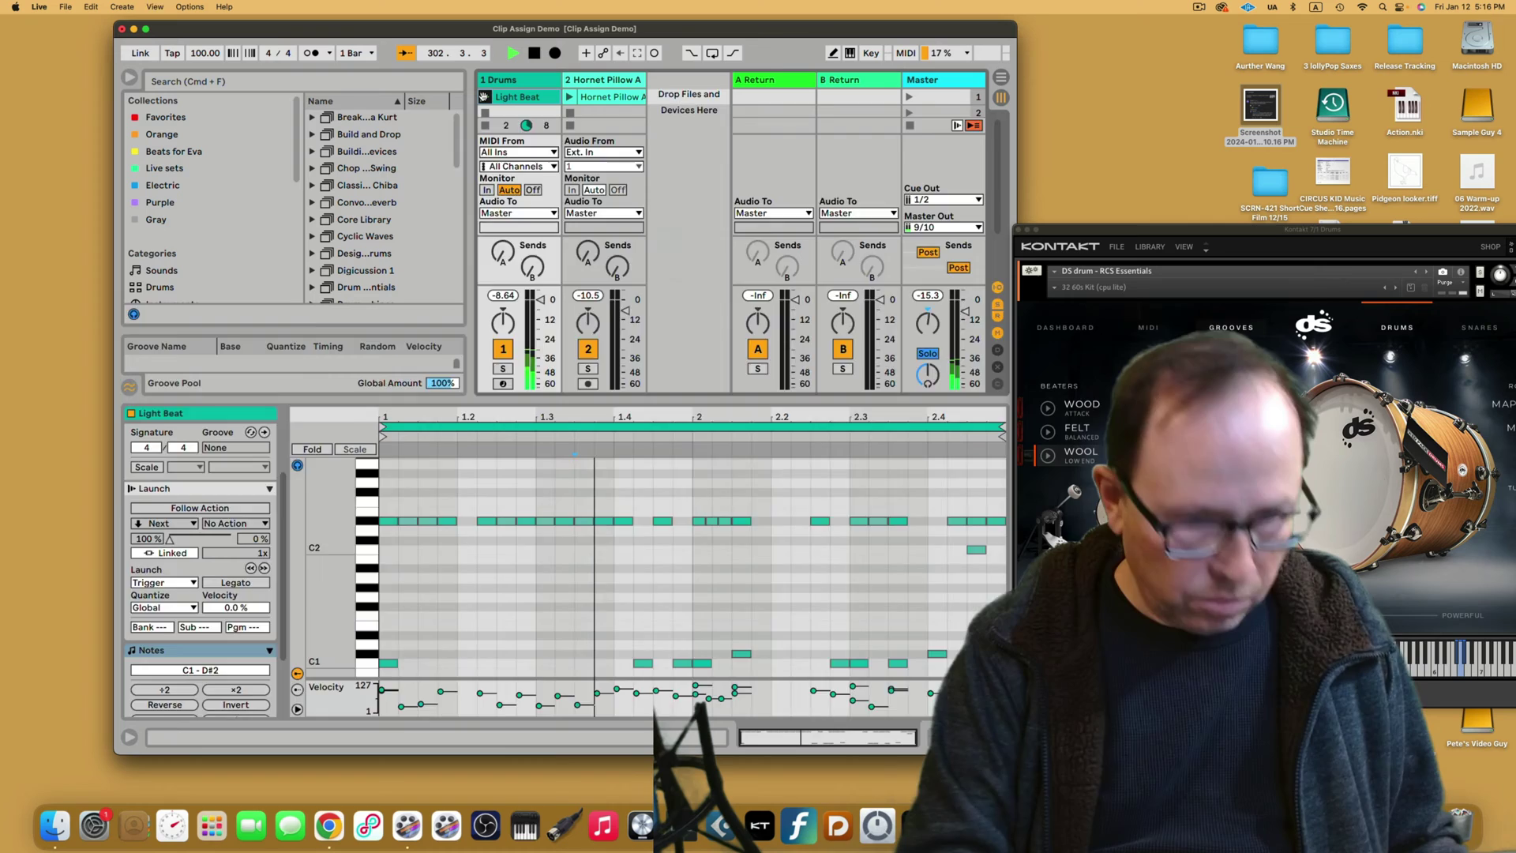
pyautogui.press('super+alt+l')
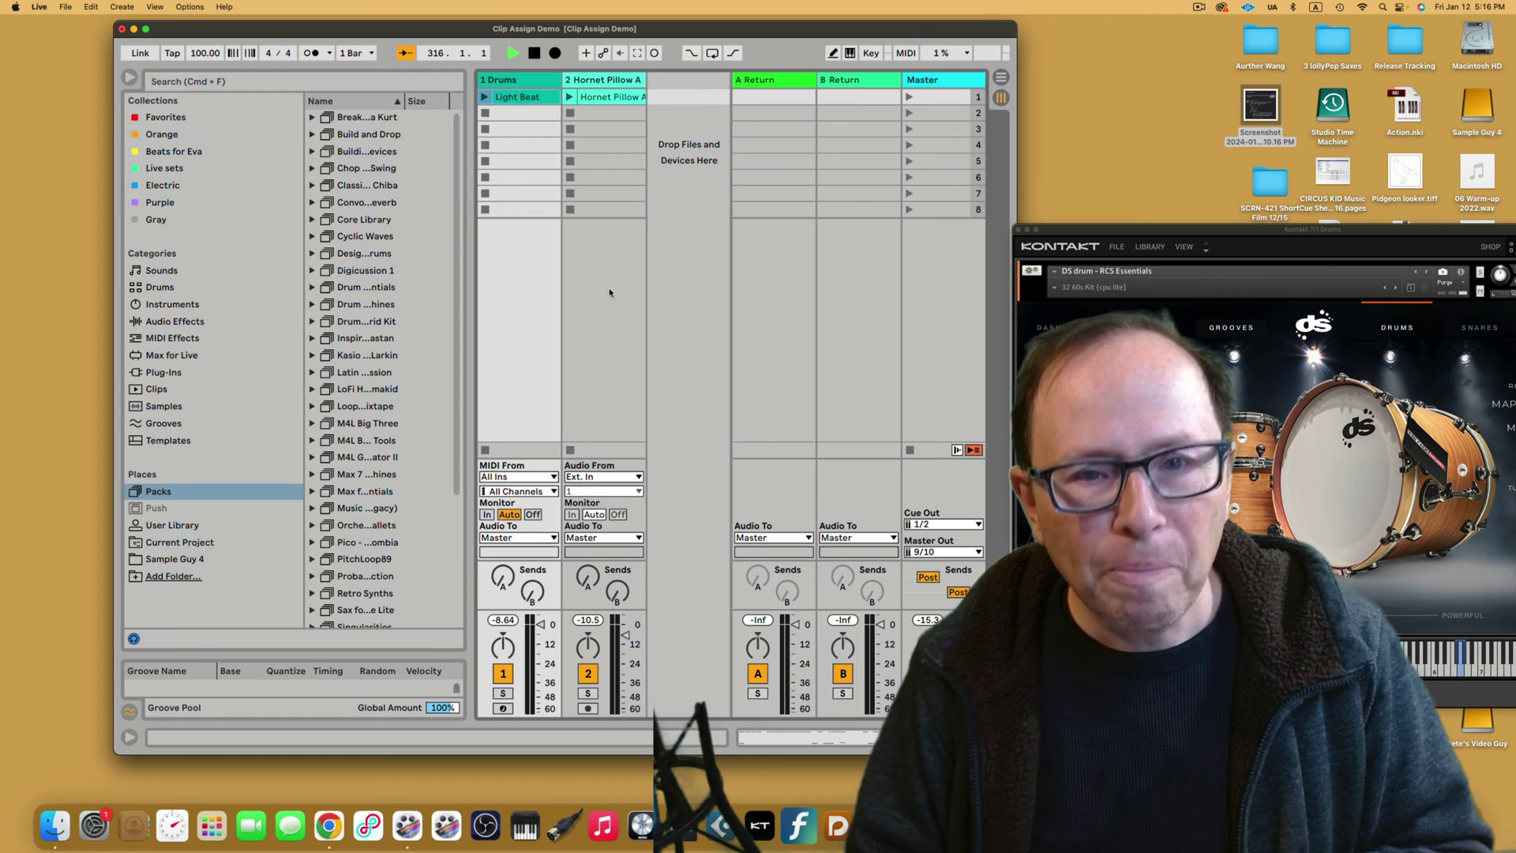
# Step: Launch the Hornet Pillow A clip on track 2, hide Detail View, then stop the track's clip
pyautogui.click(592, 289)
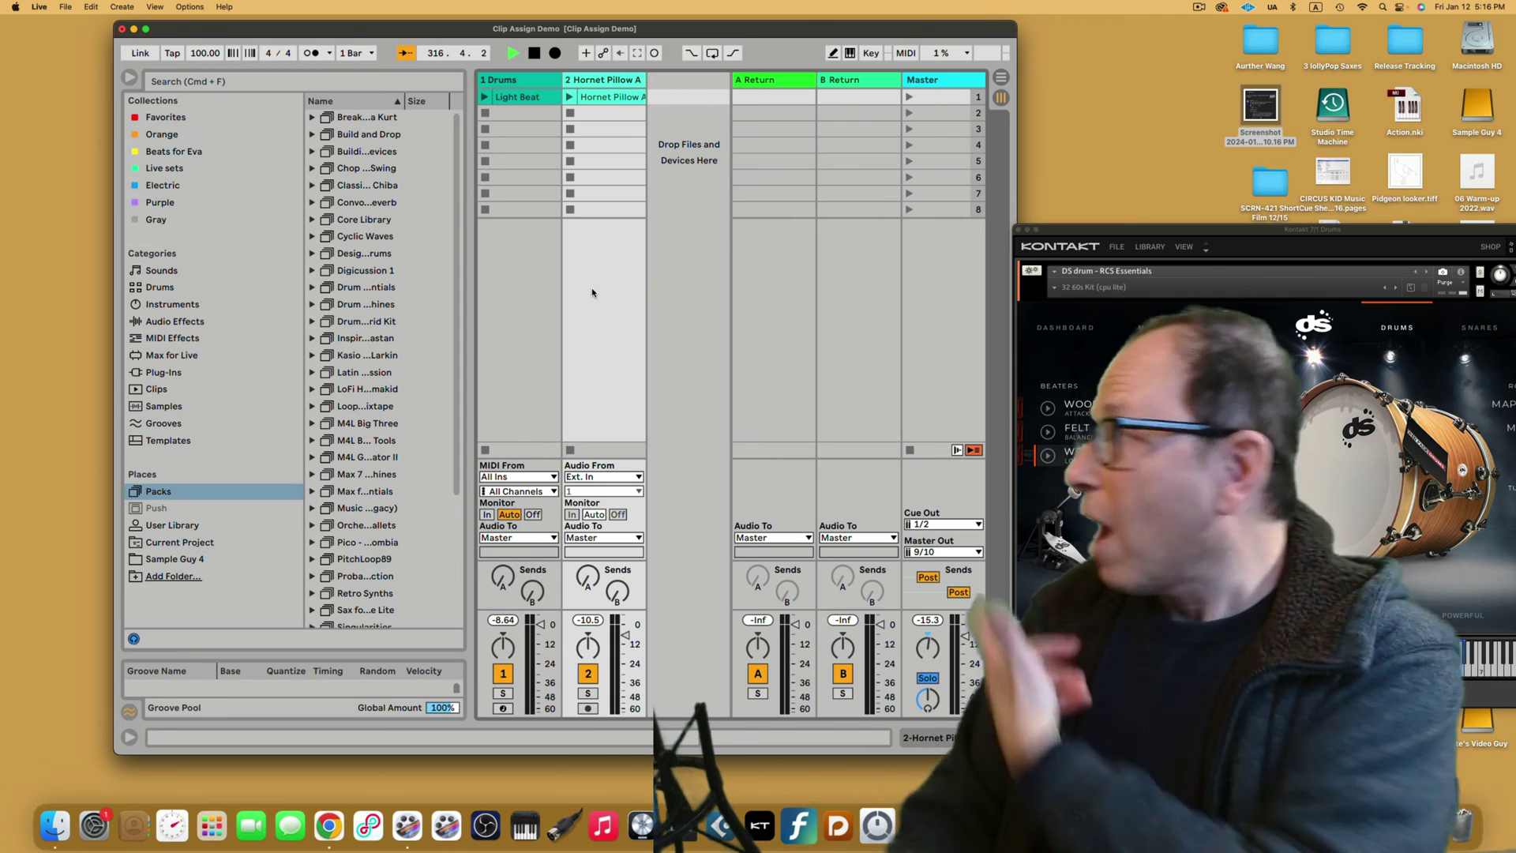
pyautogui.click(617, 98)
pyautogui.press('super+alt+l')
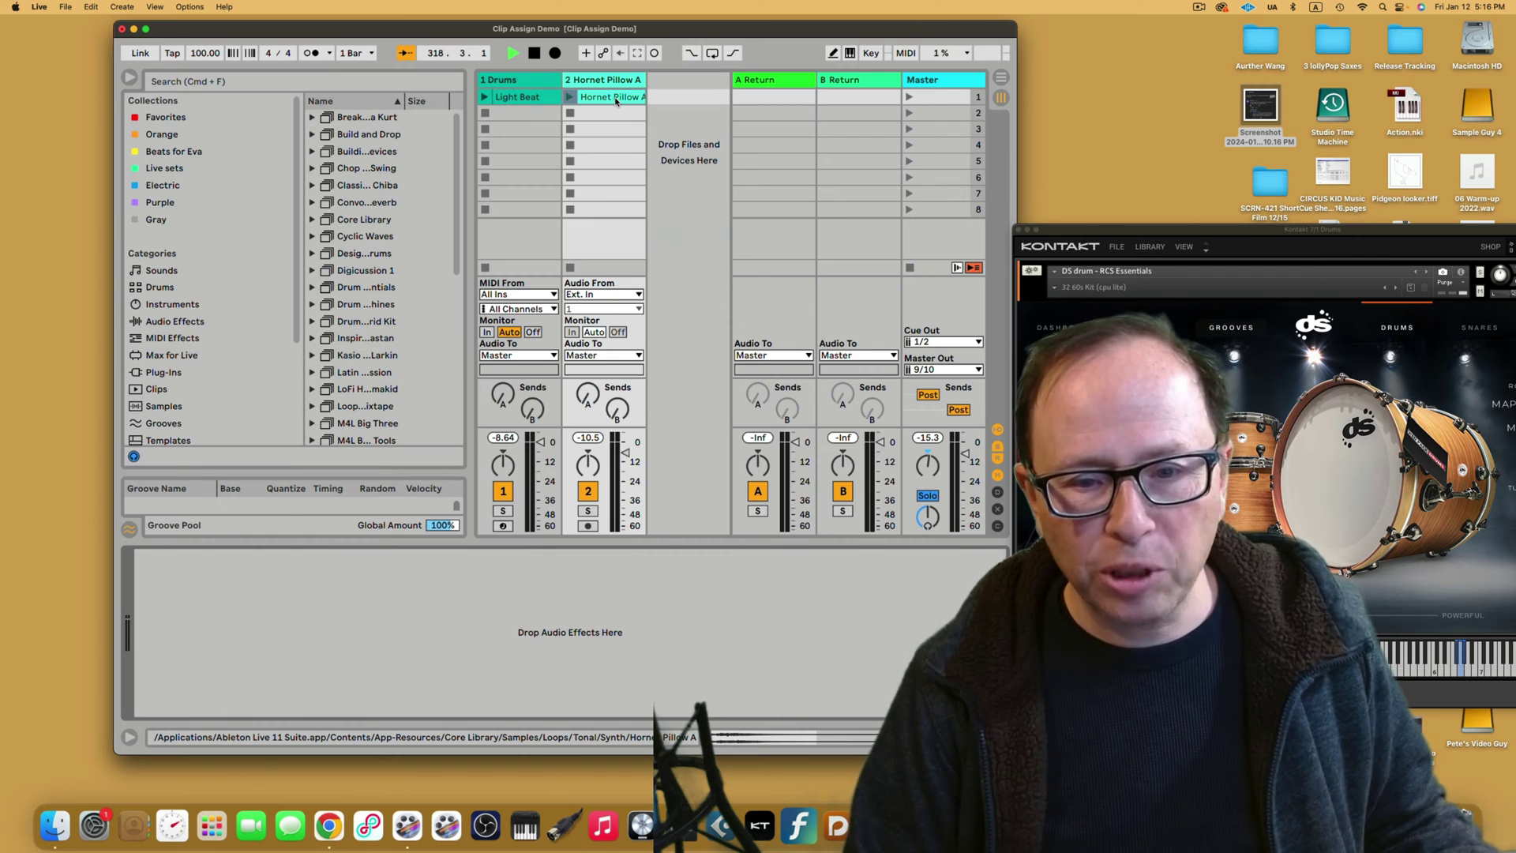
pyautogui.doubleClick(616, 99)
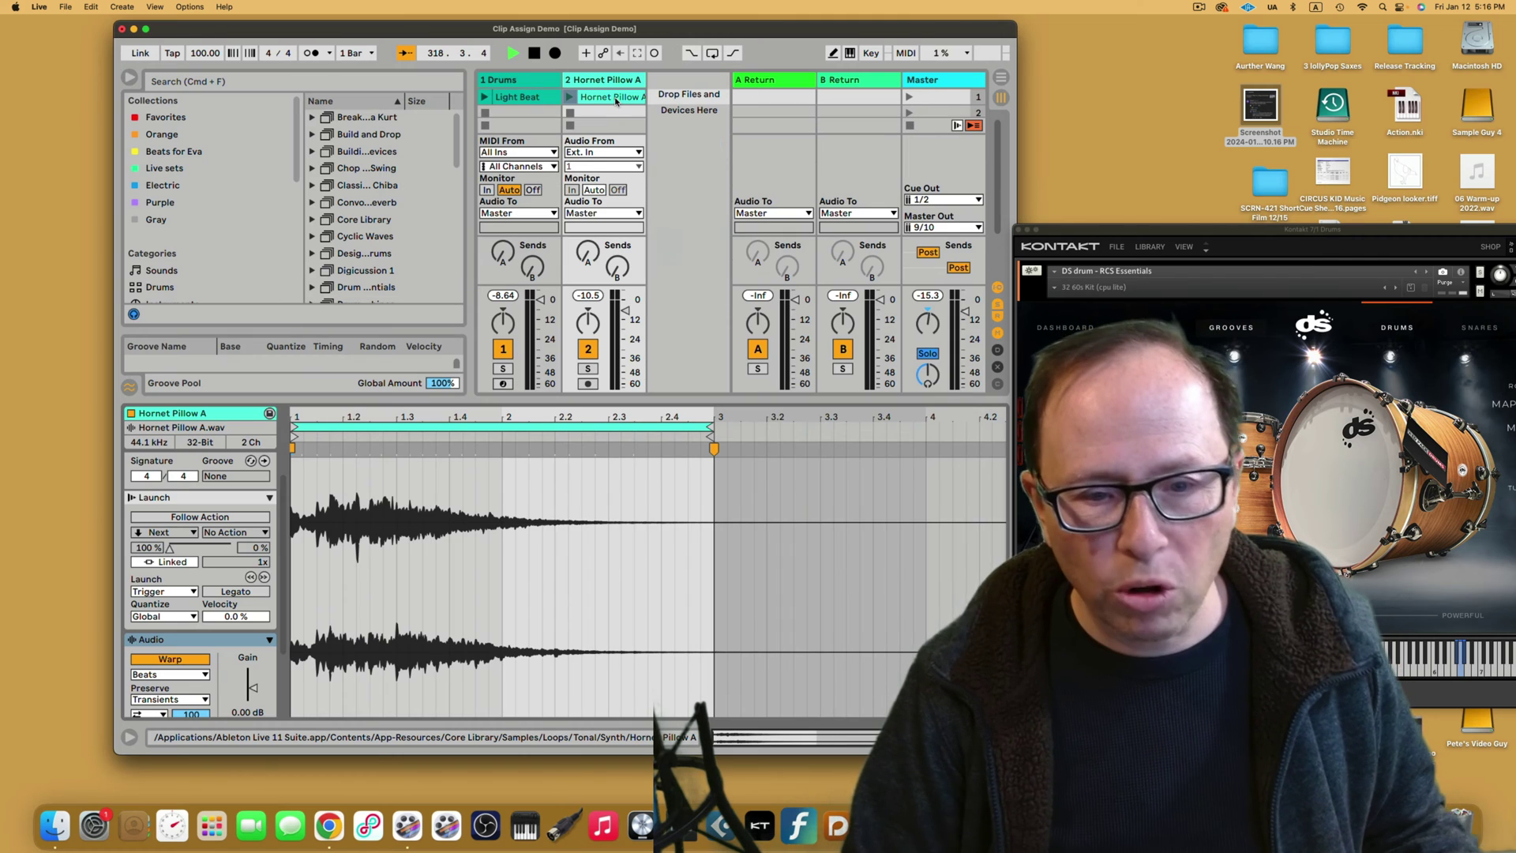
pyautogui.click(569, 96)
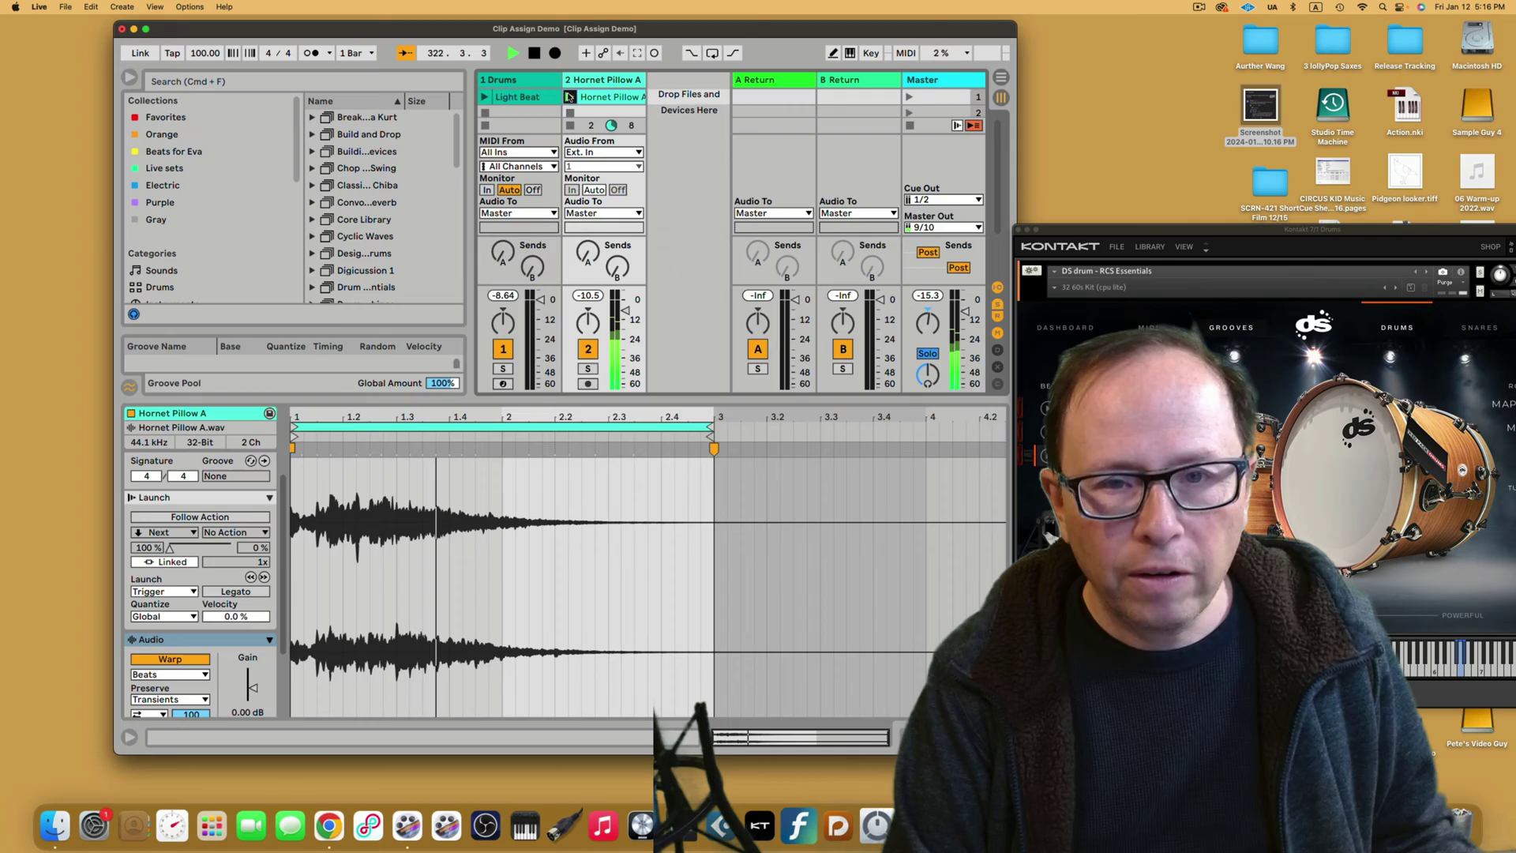
pyautogui.press('super+alt+l')
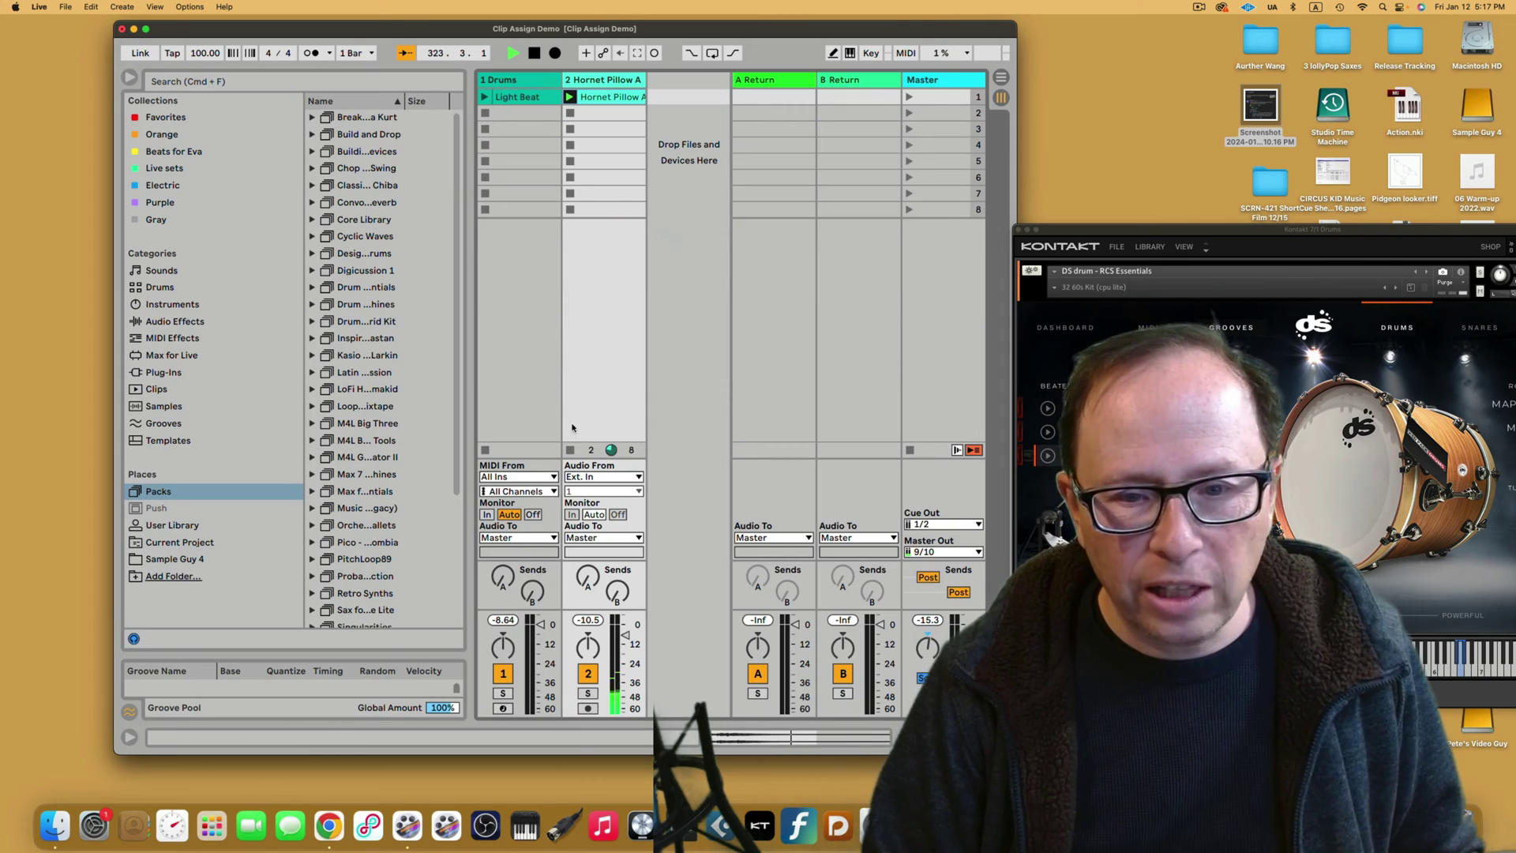
pyautogui.click(570, 450)
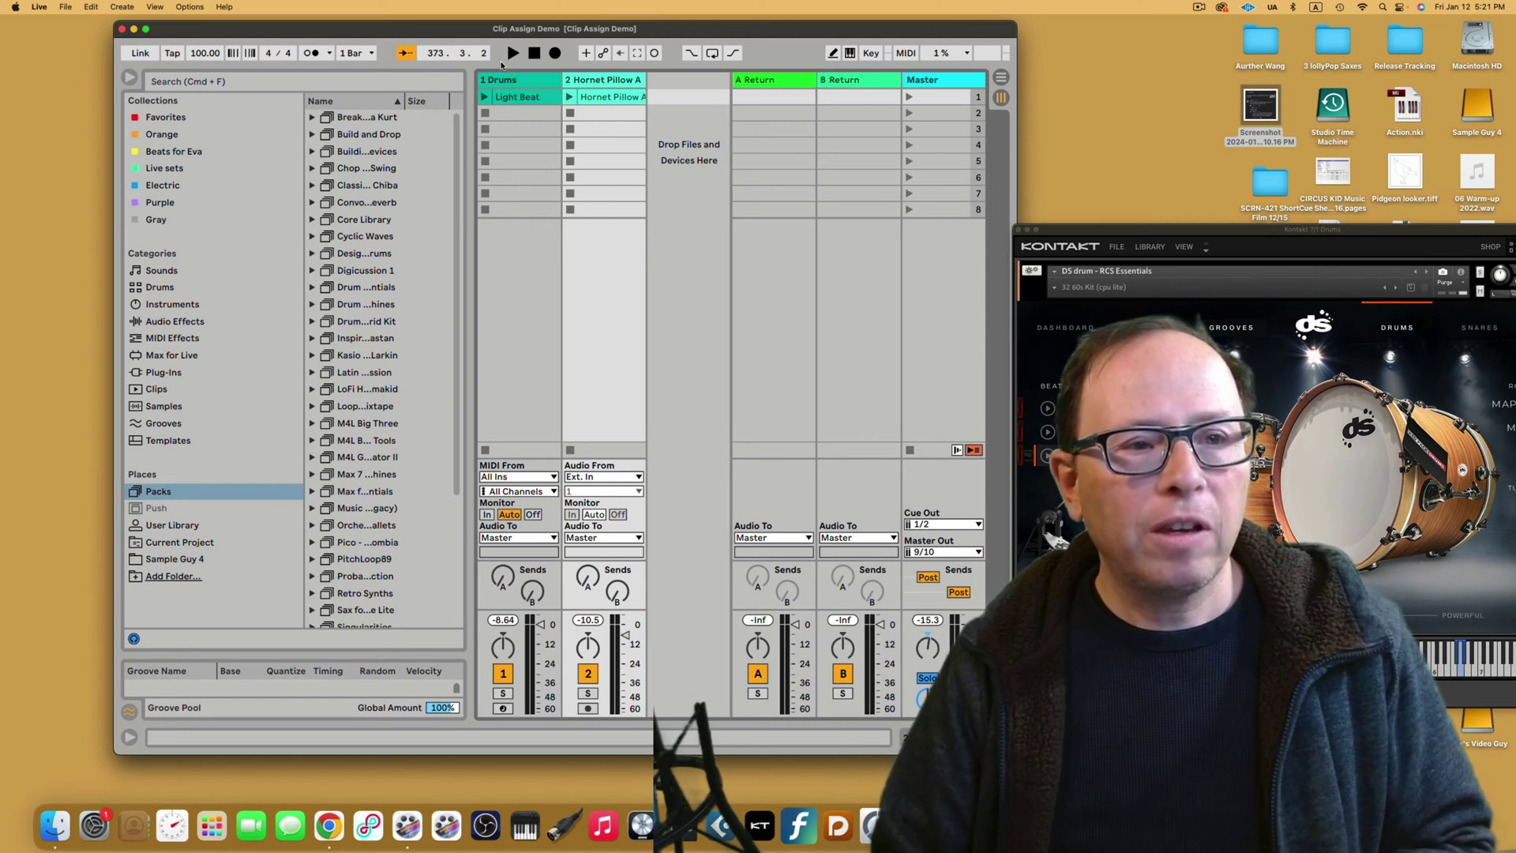
# Step: Open Live's Settings, browse the Look/Feel, Audio and File/Folder pages, return to Link/Tempo/MIDI, and close it
pyautogui.click(41, 8)
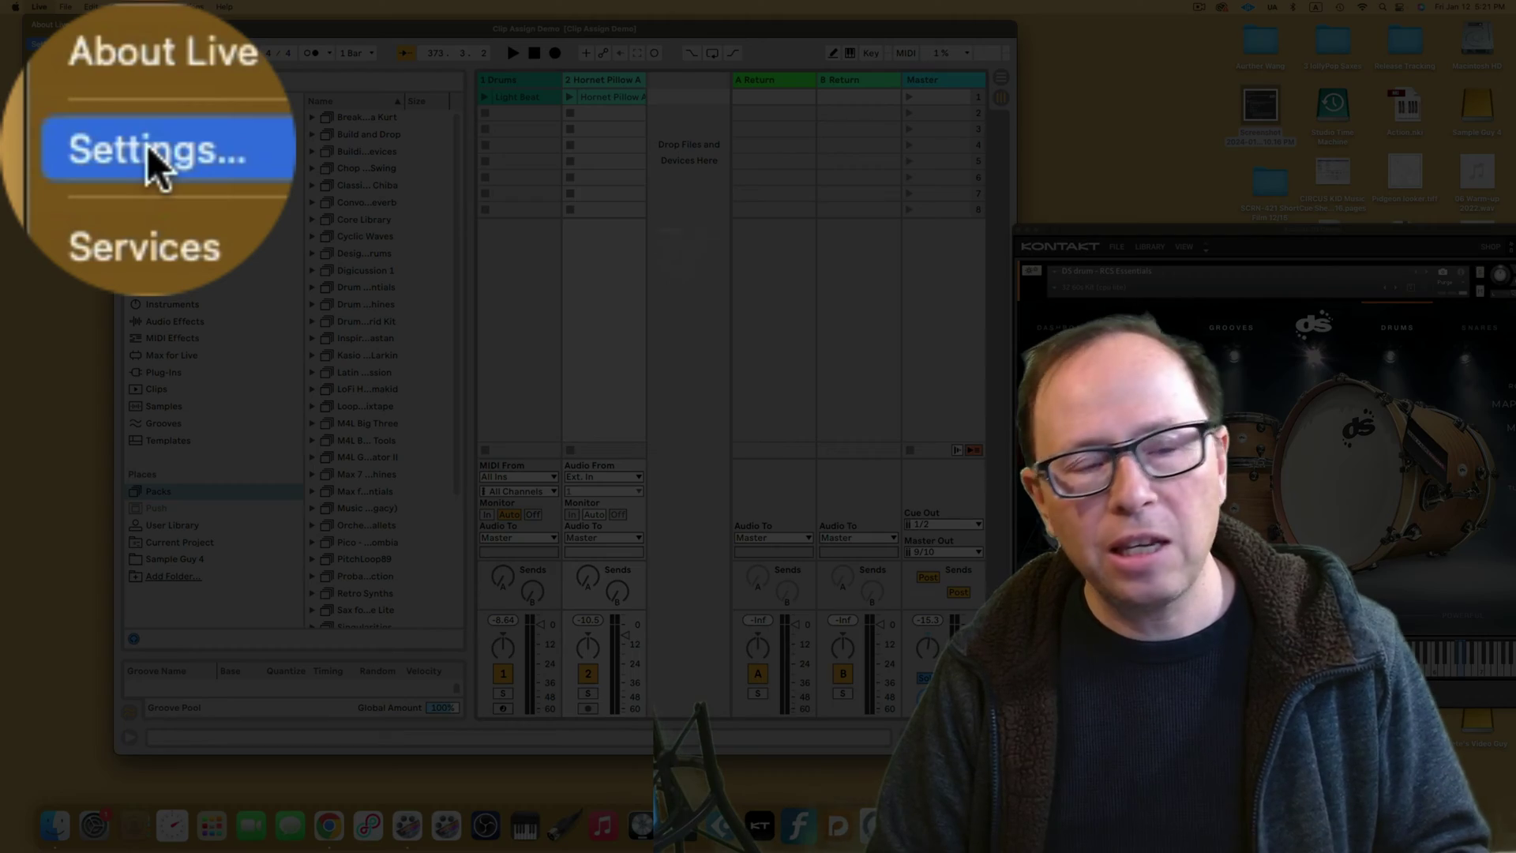
pyautogui.click(146, 146)
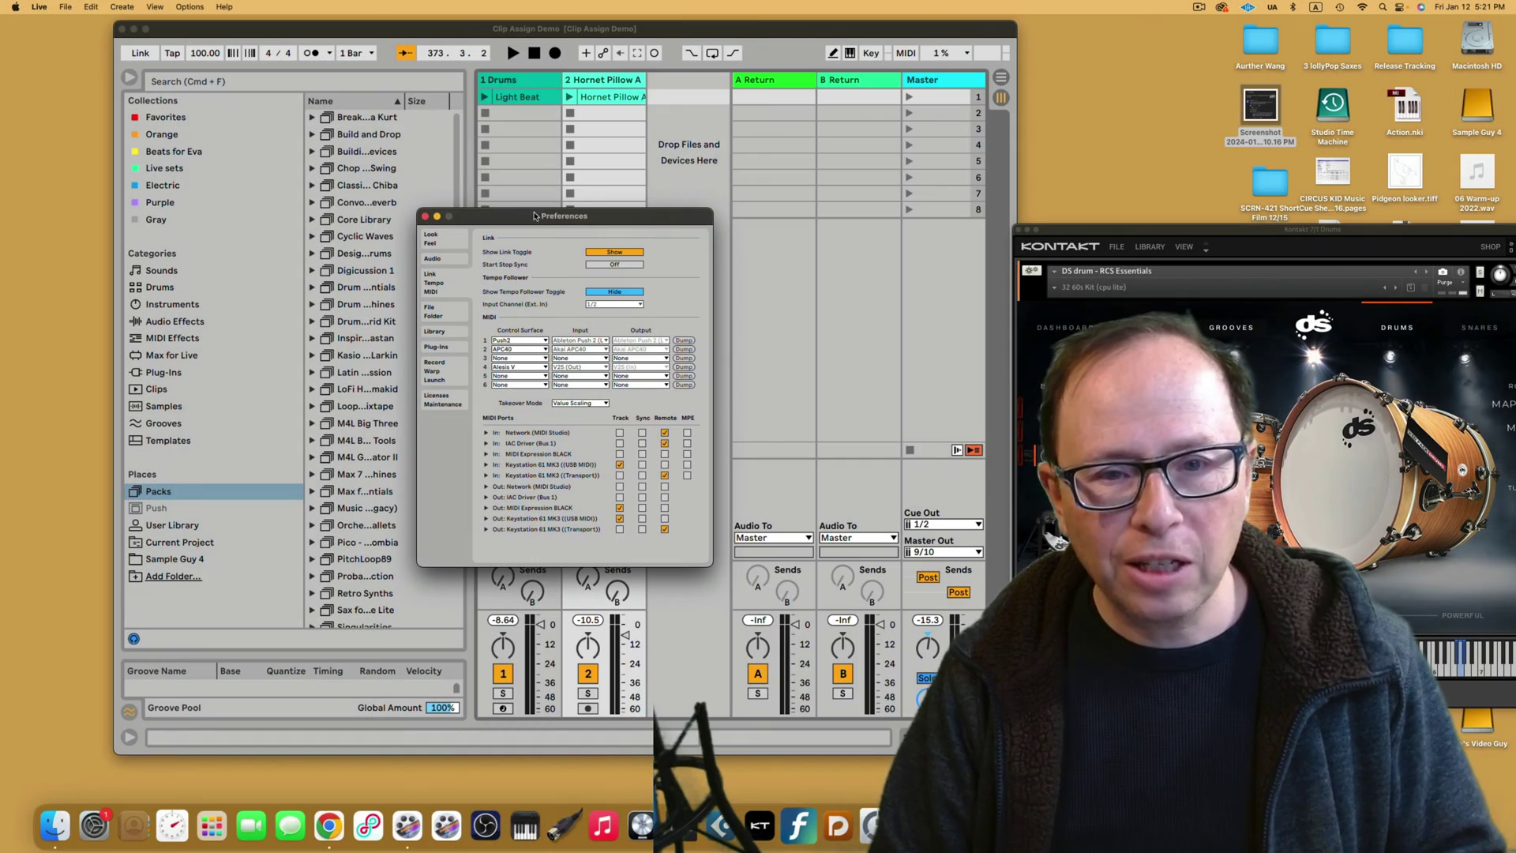
pyautogui.click(430, 239)
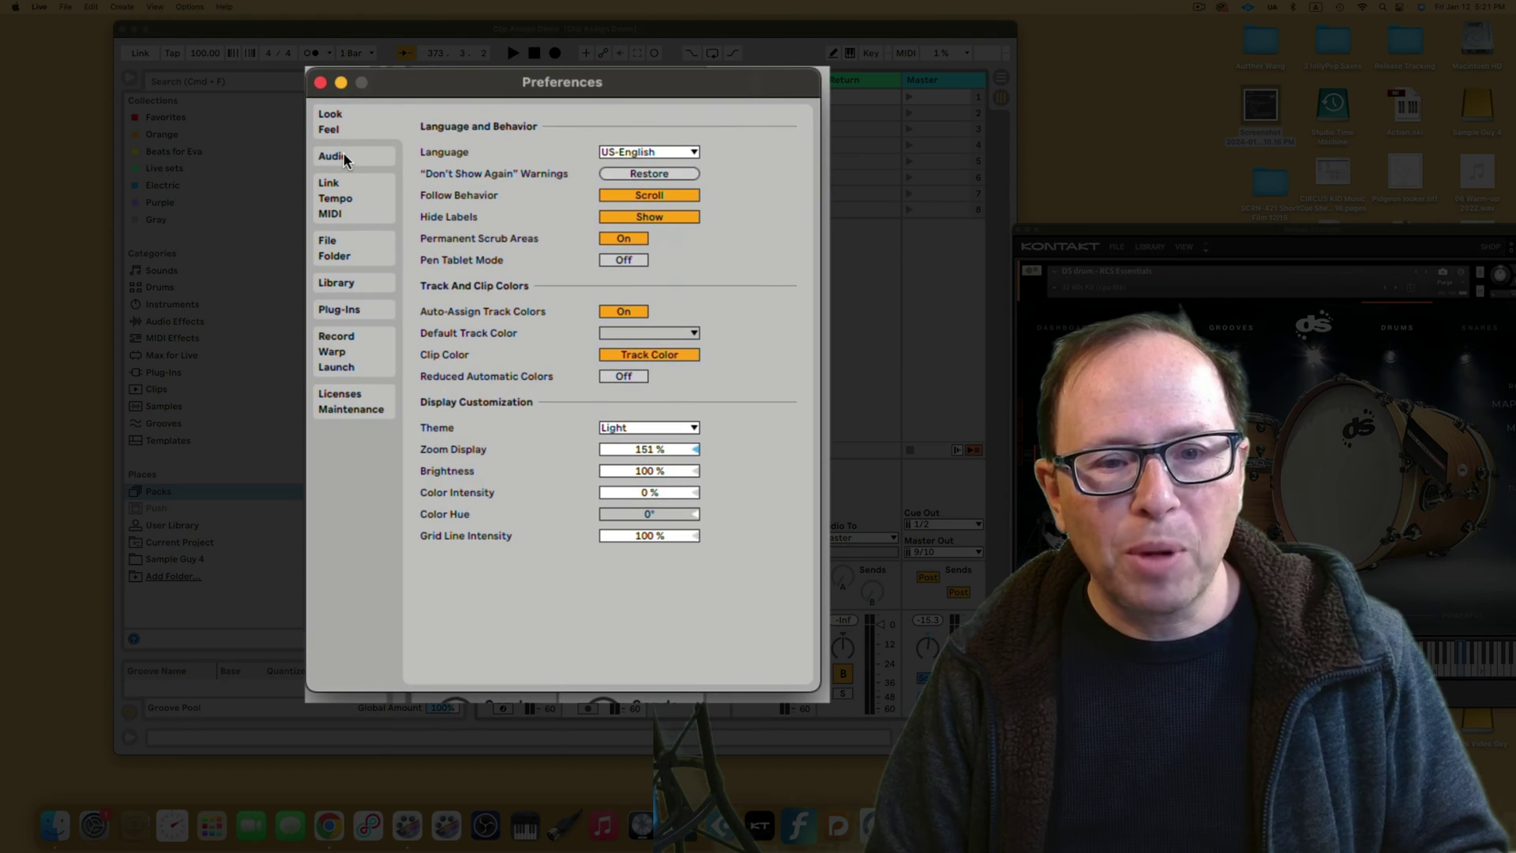
pyautogui.click(344, 160)
pyautogui.click(342, 193)
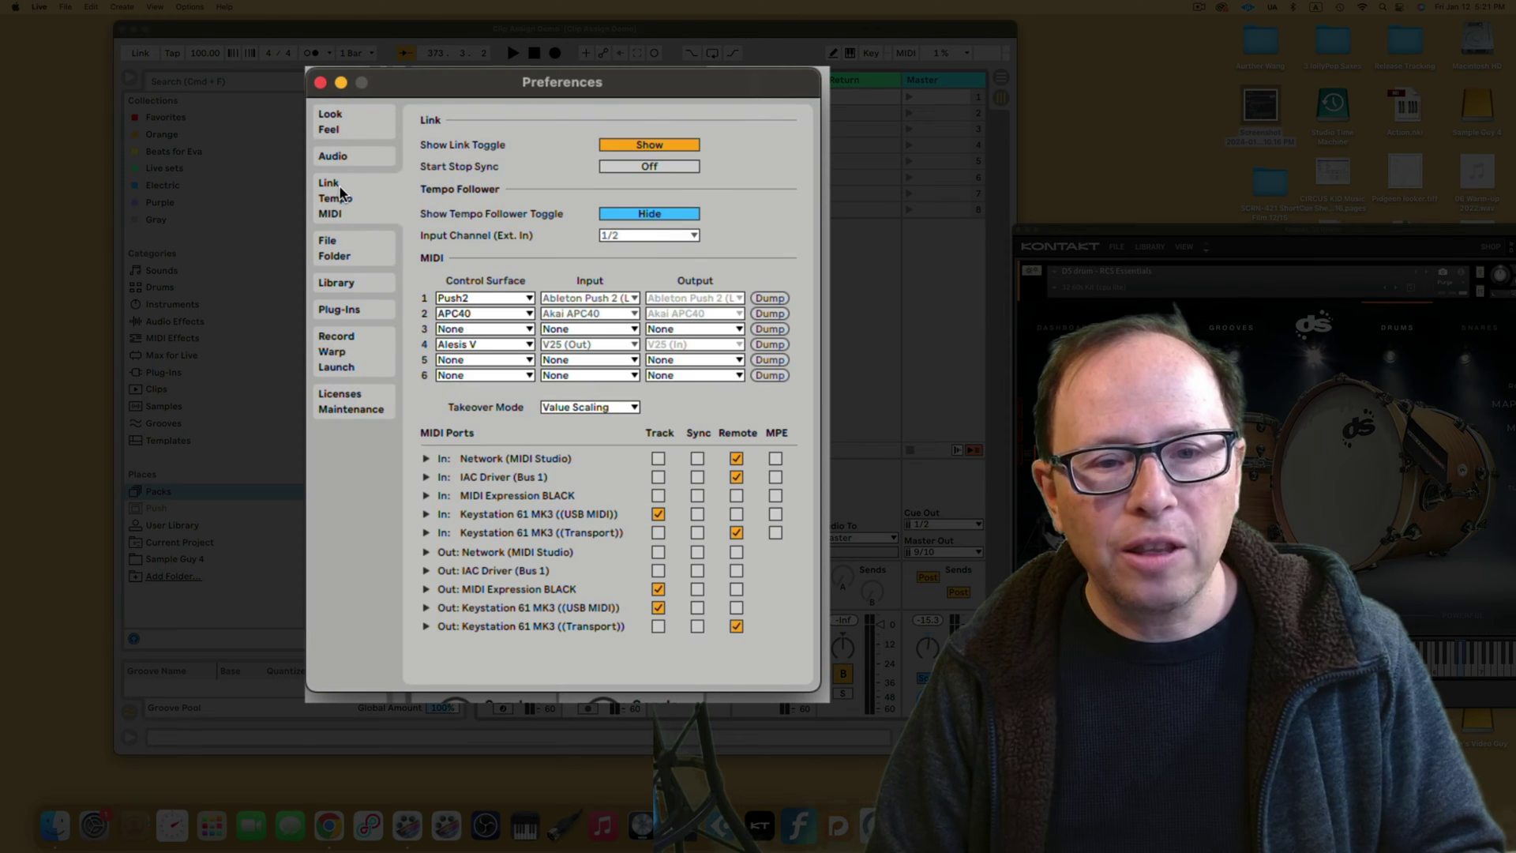
pyautogui.click(330, 255)
pyautogui.click(335, 216)
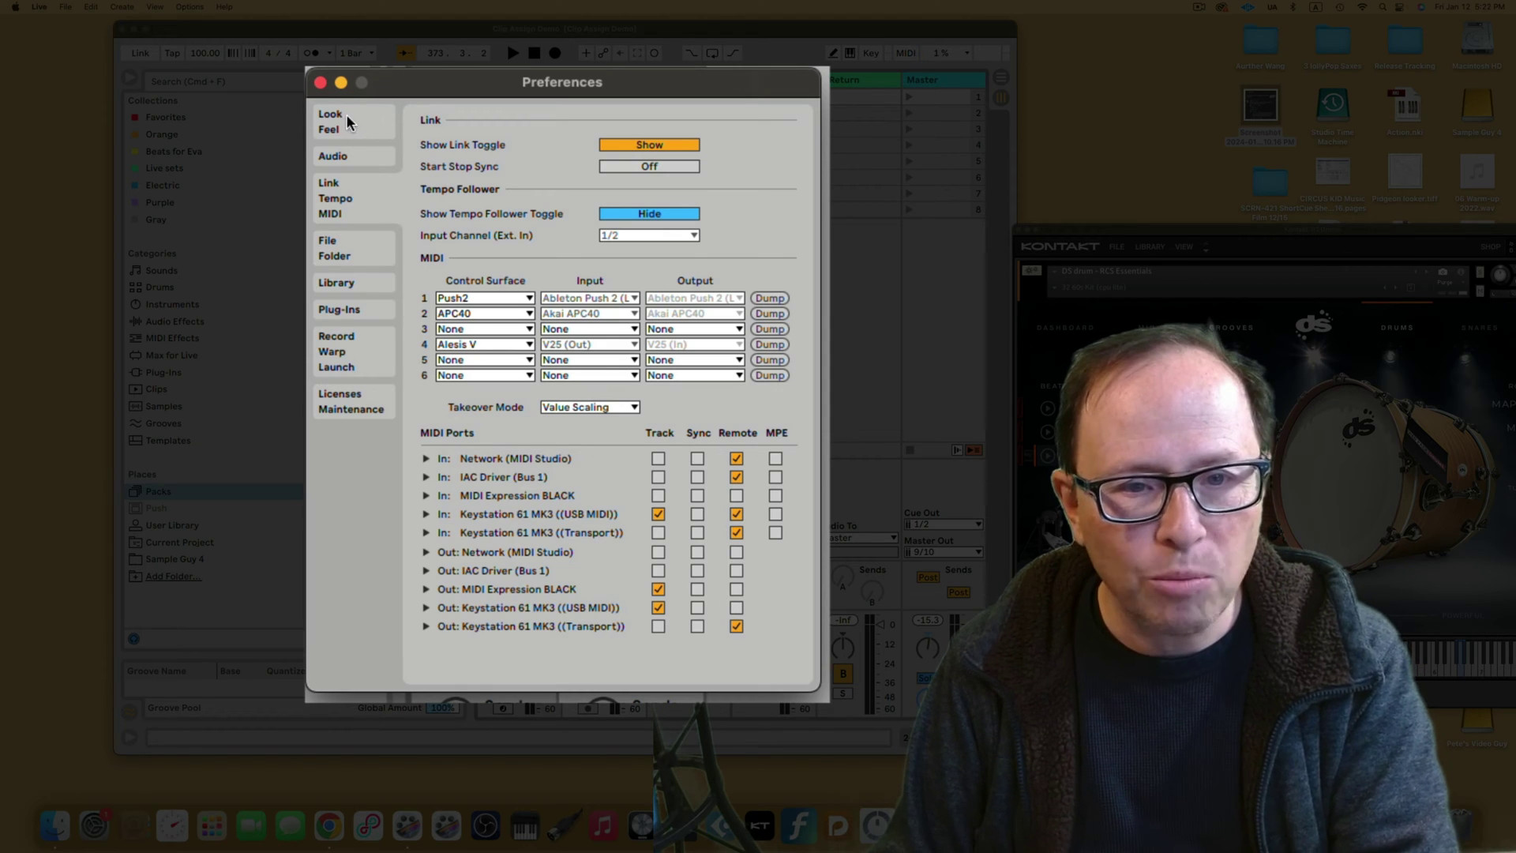
pyautogui.click(320, 83)
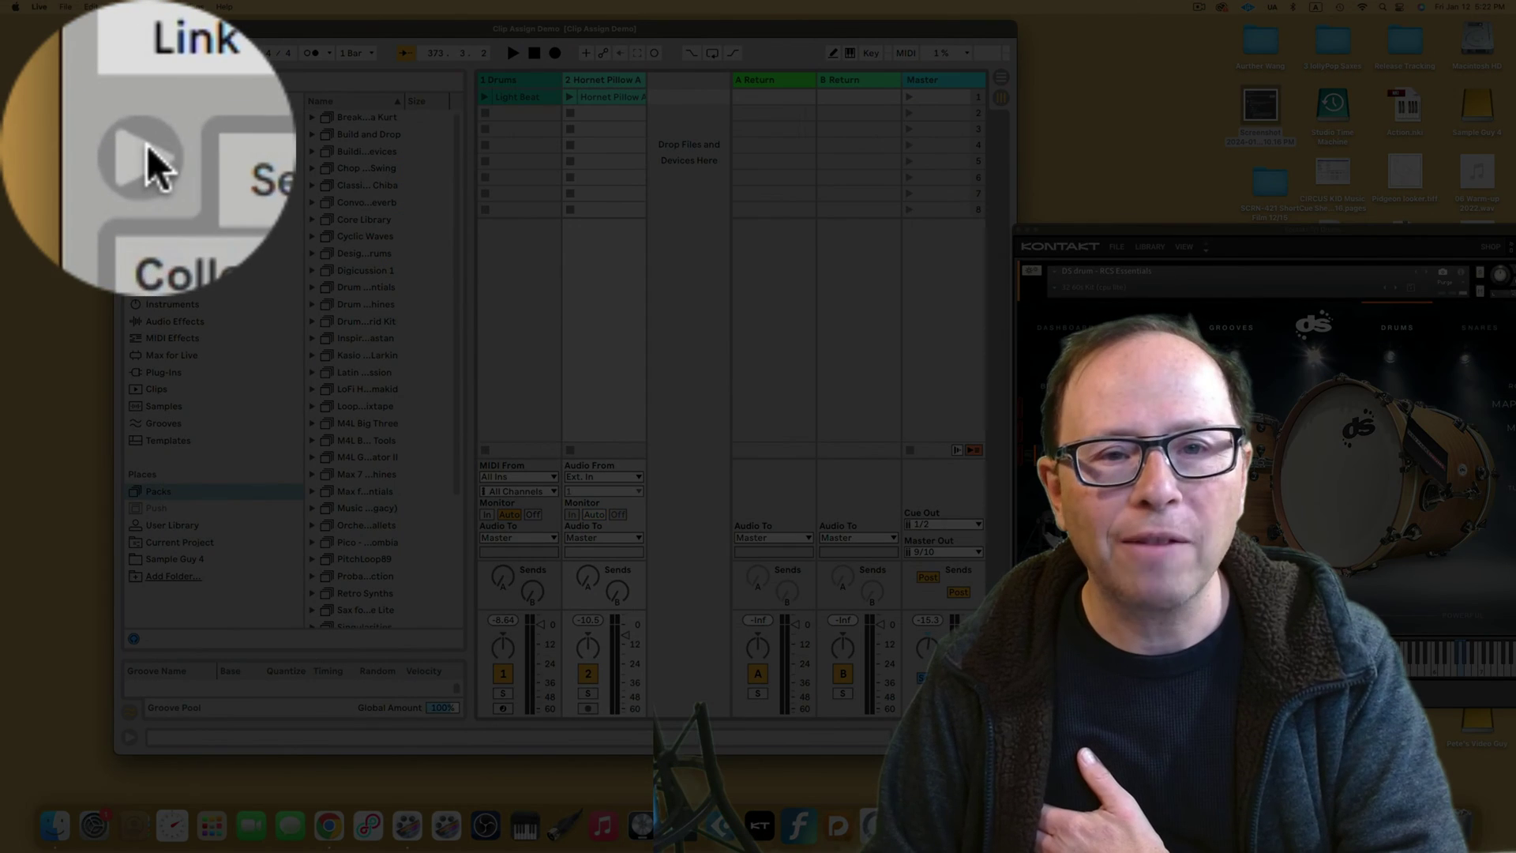
# Step: Hide and re-show the browser panel twice, using its toggle button and Cmd+Opt+B
pyautogui.click(129, 78)
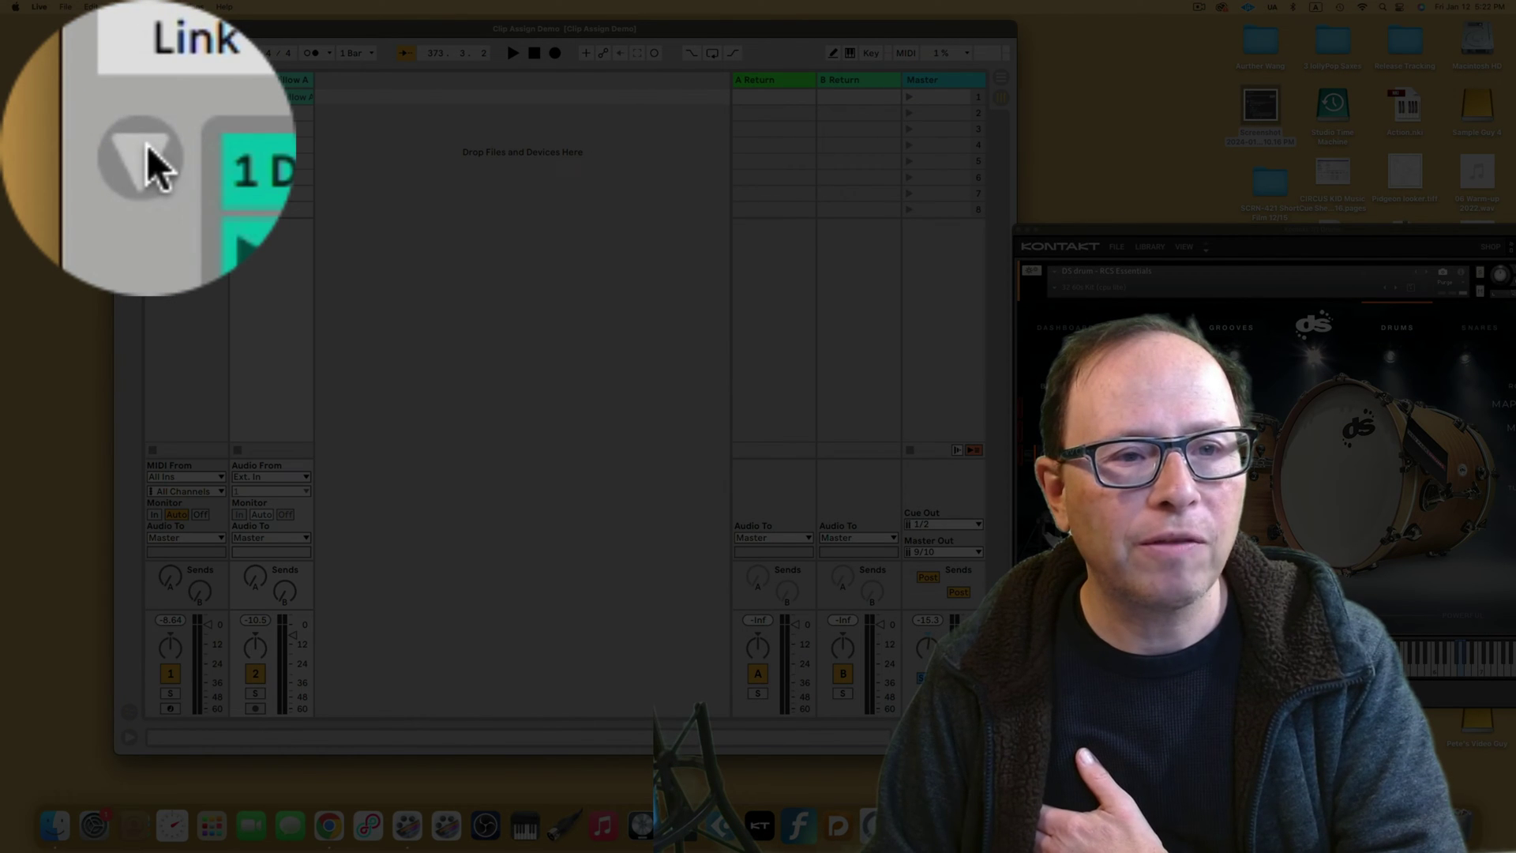
pyautogui.click(130, 78)
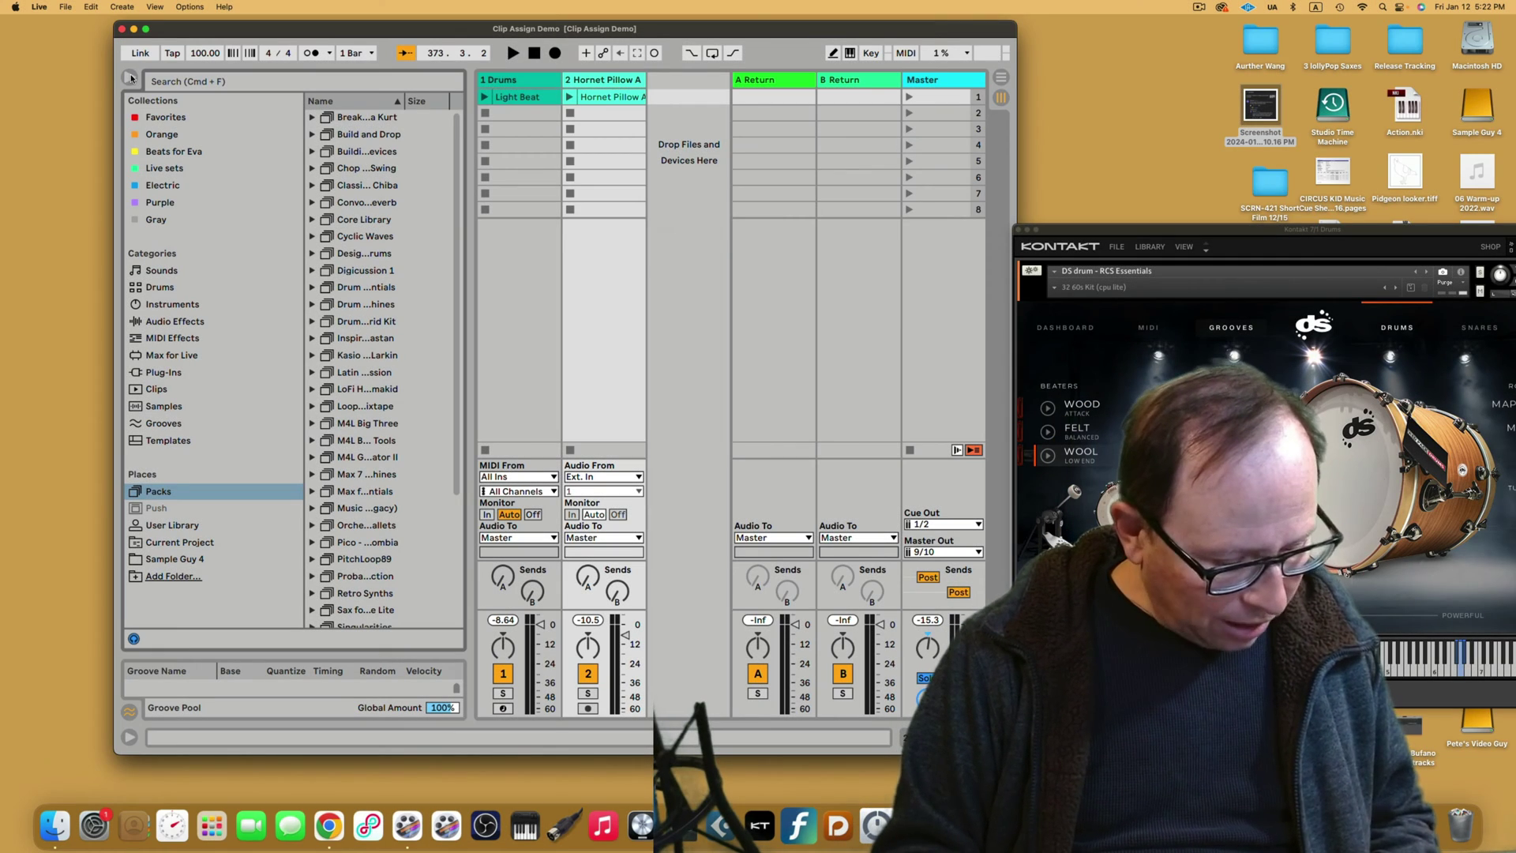
pyautogui.press('super+alt+b')
pyautogui.click(130, 77)
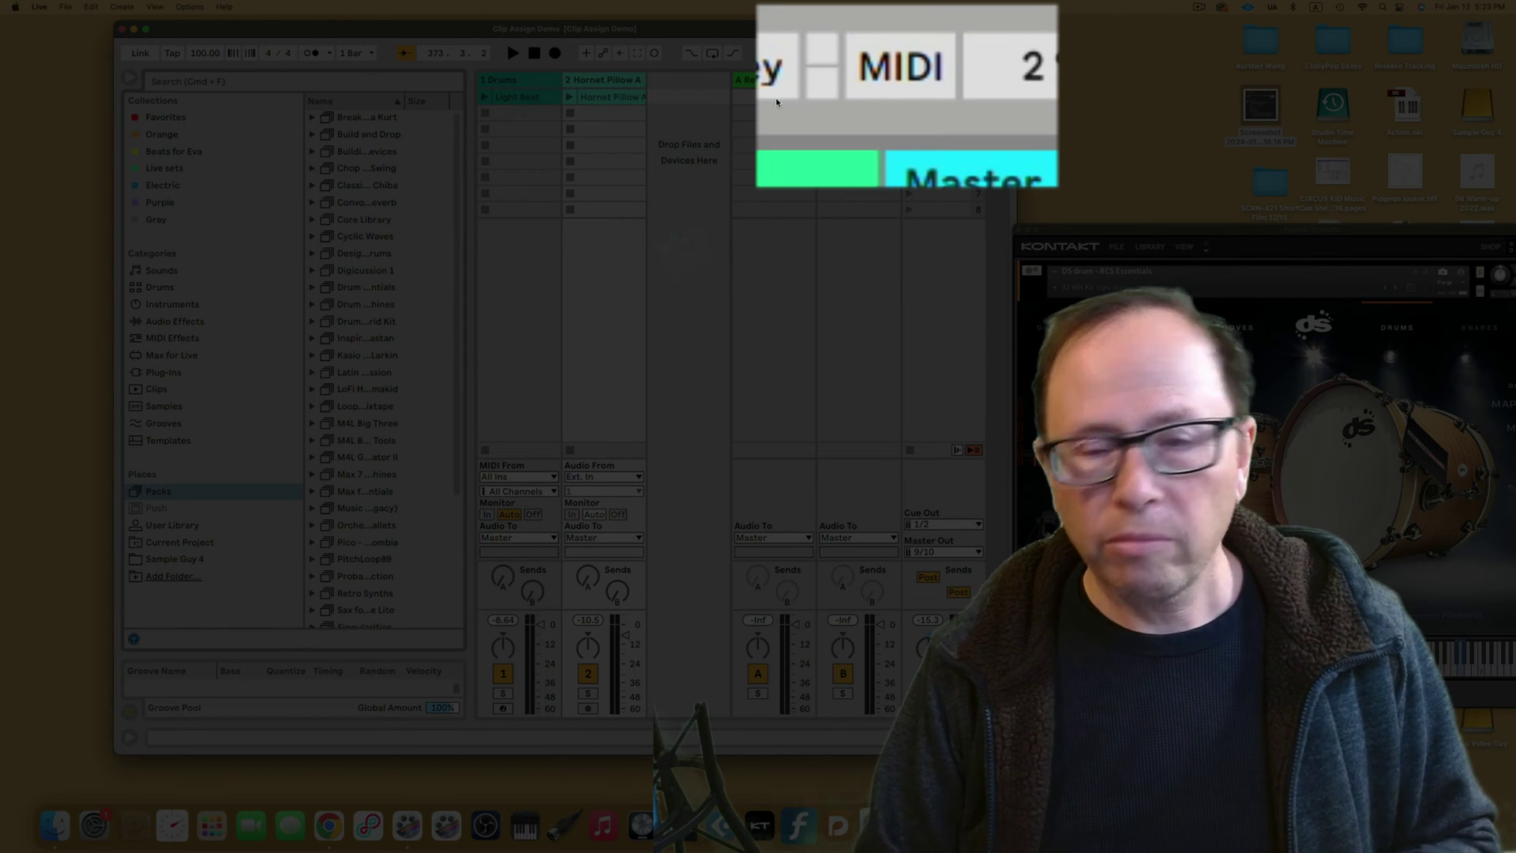
# Step: Enable MIDI Map mode with the MIDI button at the top right of the control bar
pyautogui.click(900, 66)
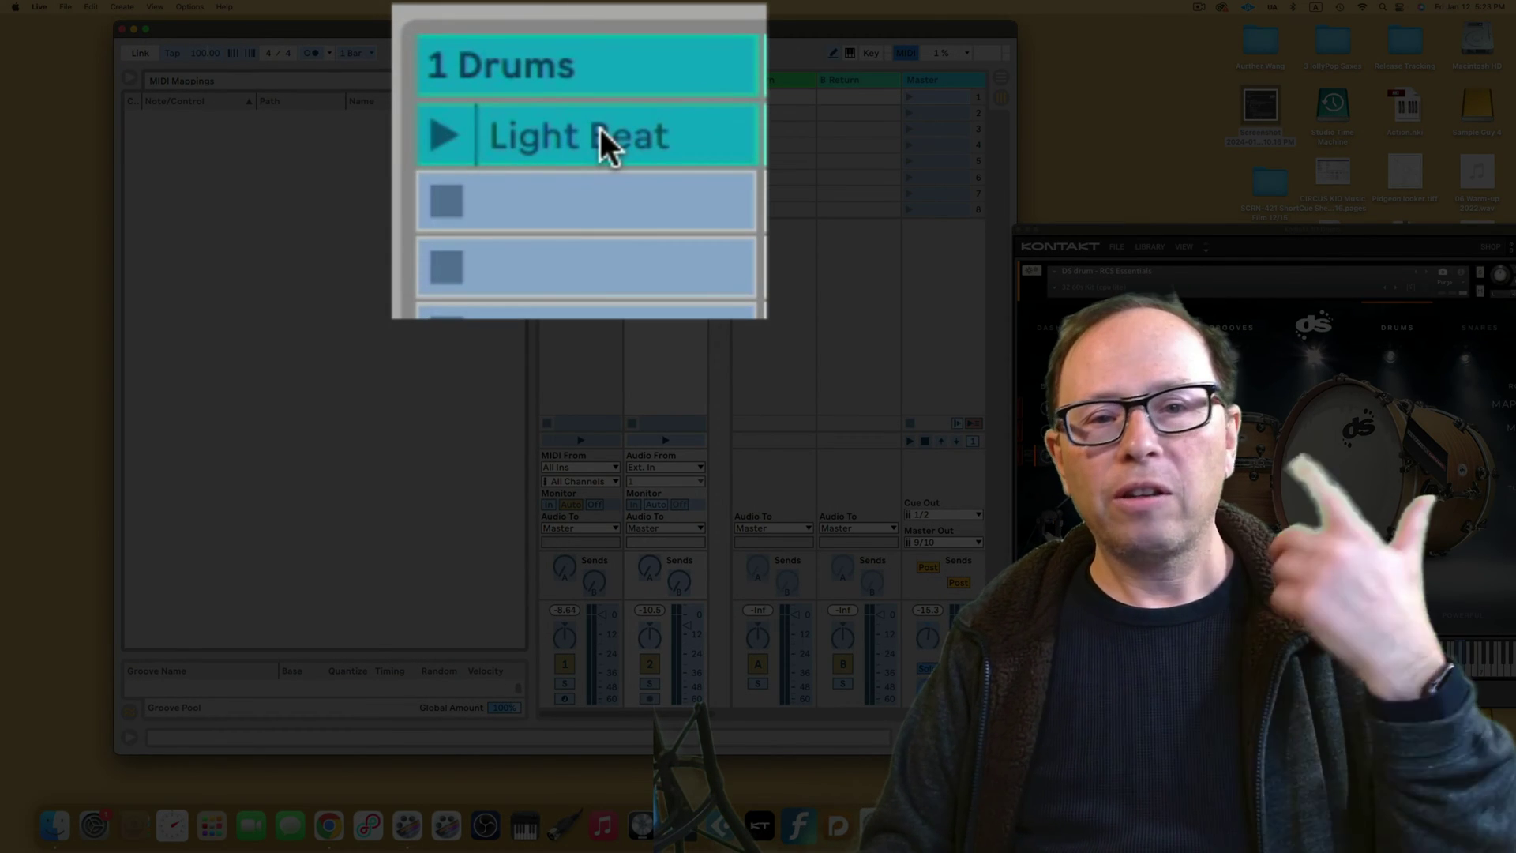
# Step: Select the Light Beat clip slot to assign it a note from the MIDI keyboard
pyautogui.click(602, 132)
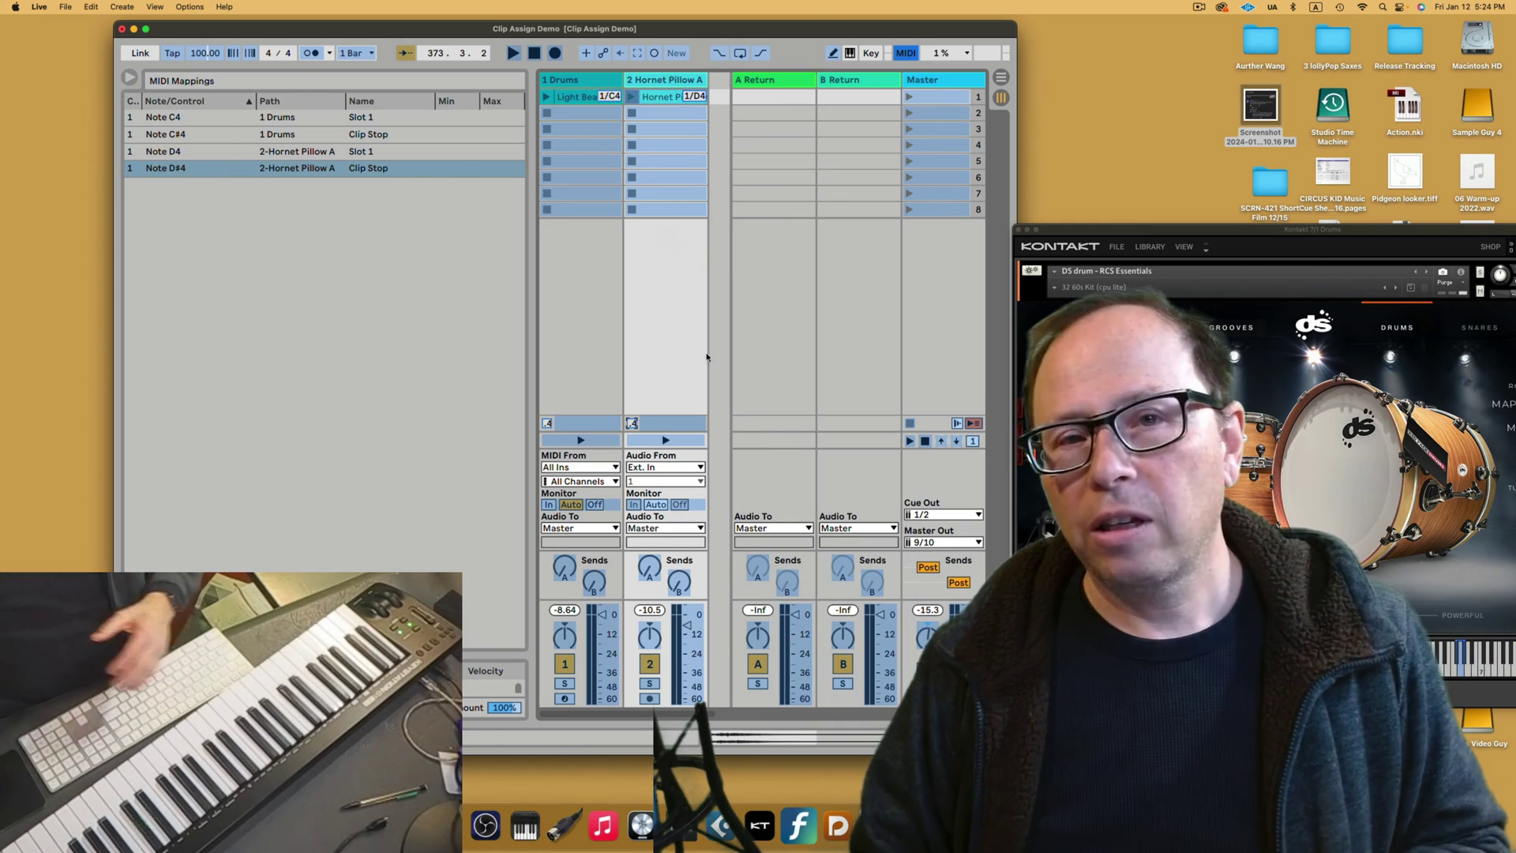
# Step: Exit MIDI Map mode and trigger the Light Beat clip from its mapped C4 key
pyautogui.click(907, 53)
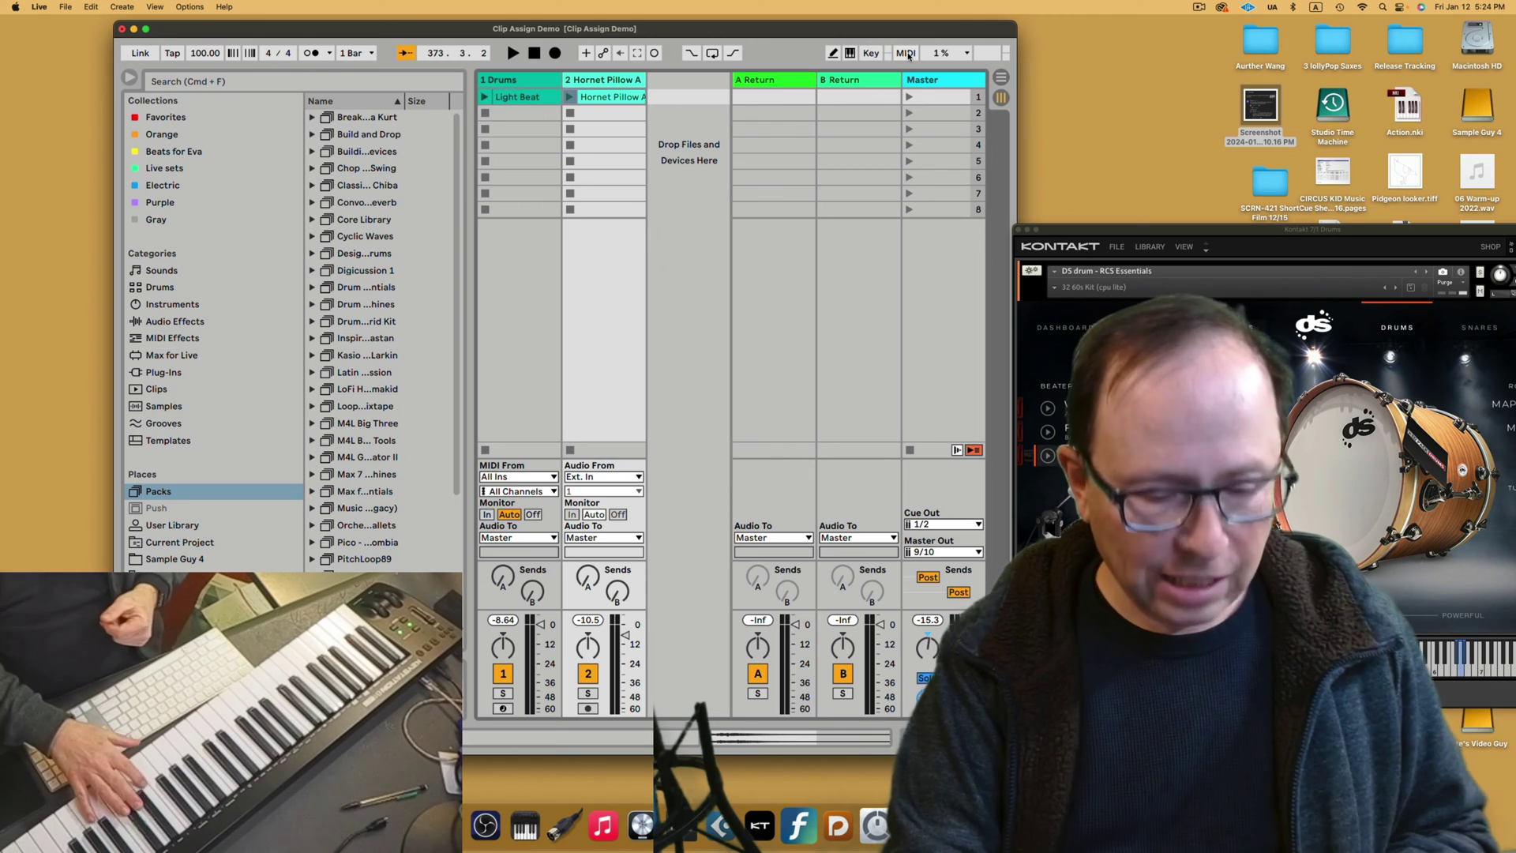
pyautogui.press('Return')
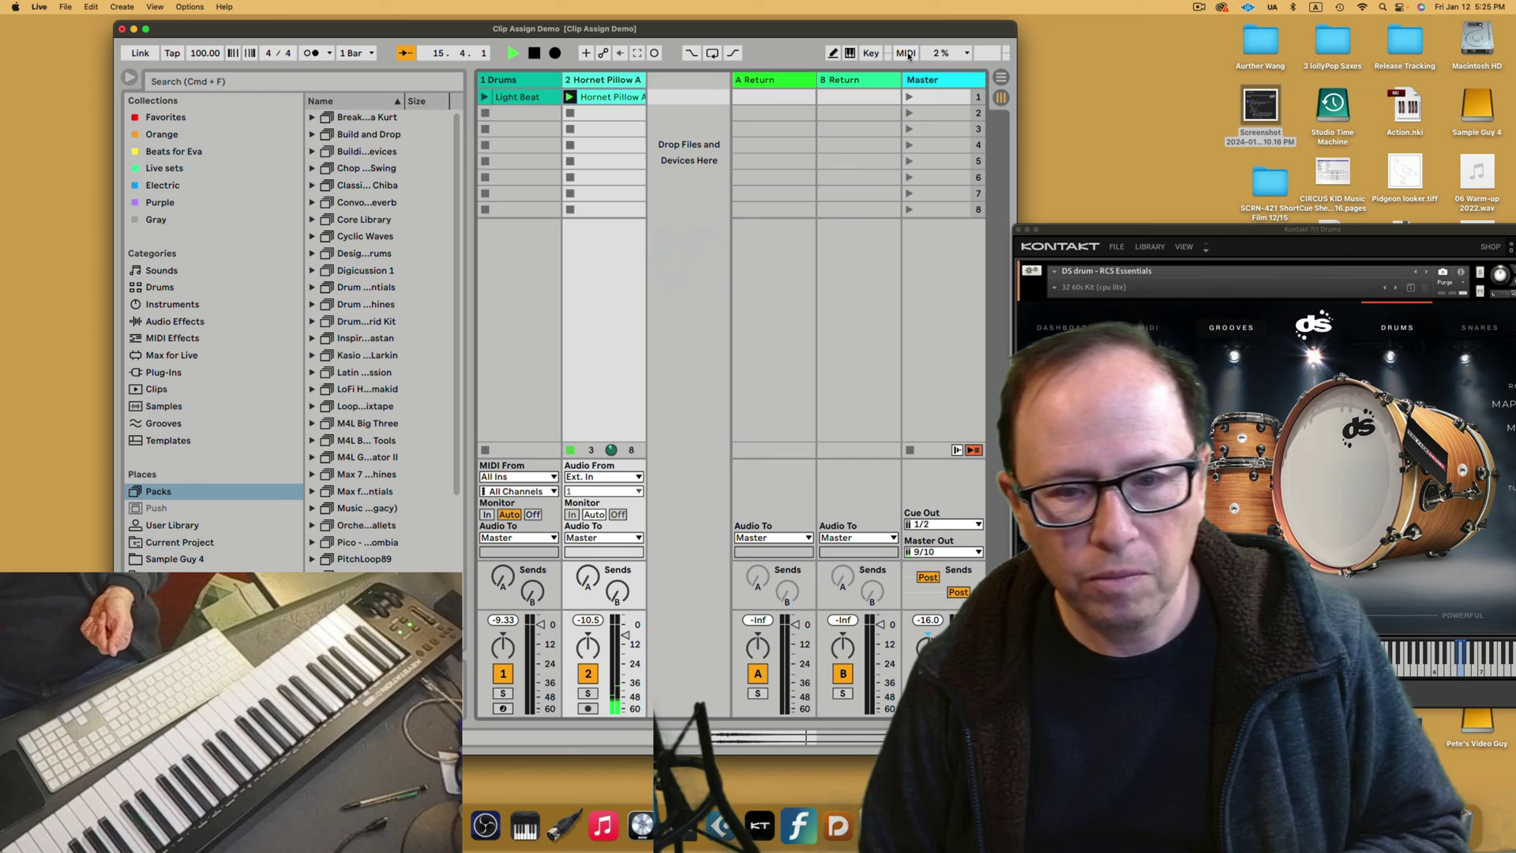
# Step: Launch Light Beat and Hornet Pillow A from their mapped keyboard notes
pyautogui.press('Return')
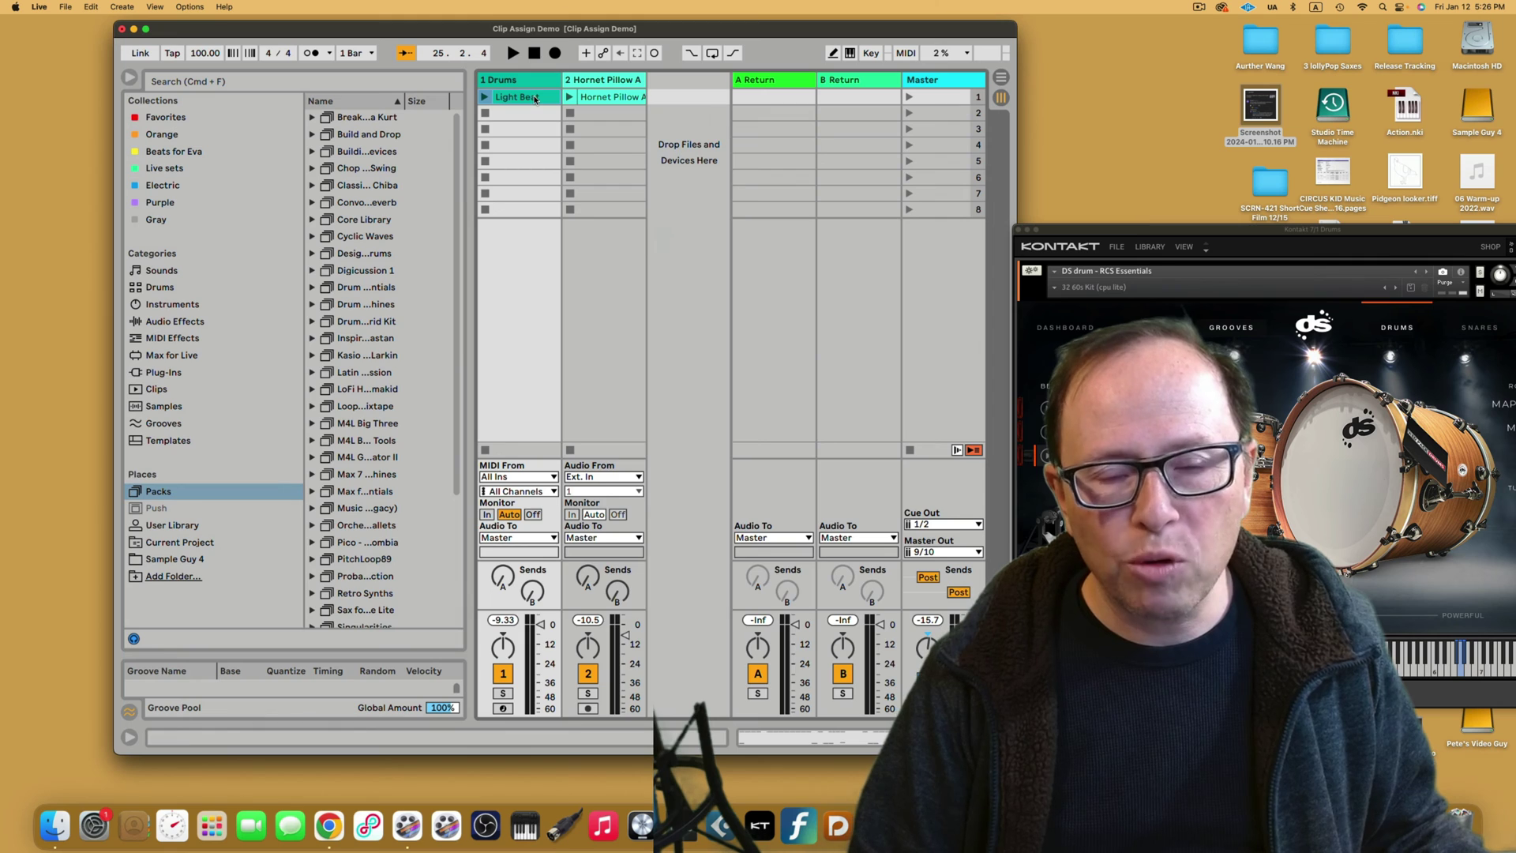
# Step: Open Light Beat's clip details, expand the Launch section, and choose Toggle as its Launch Mode
pyautogui.doubleClick(518, 98)
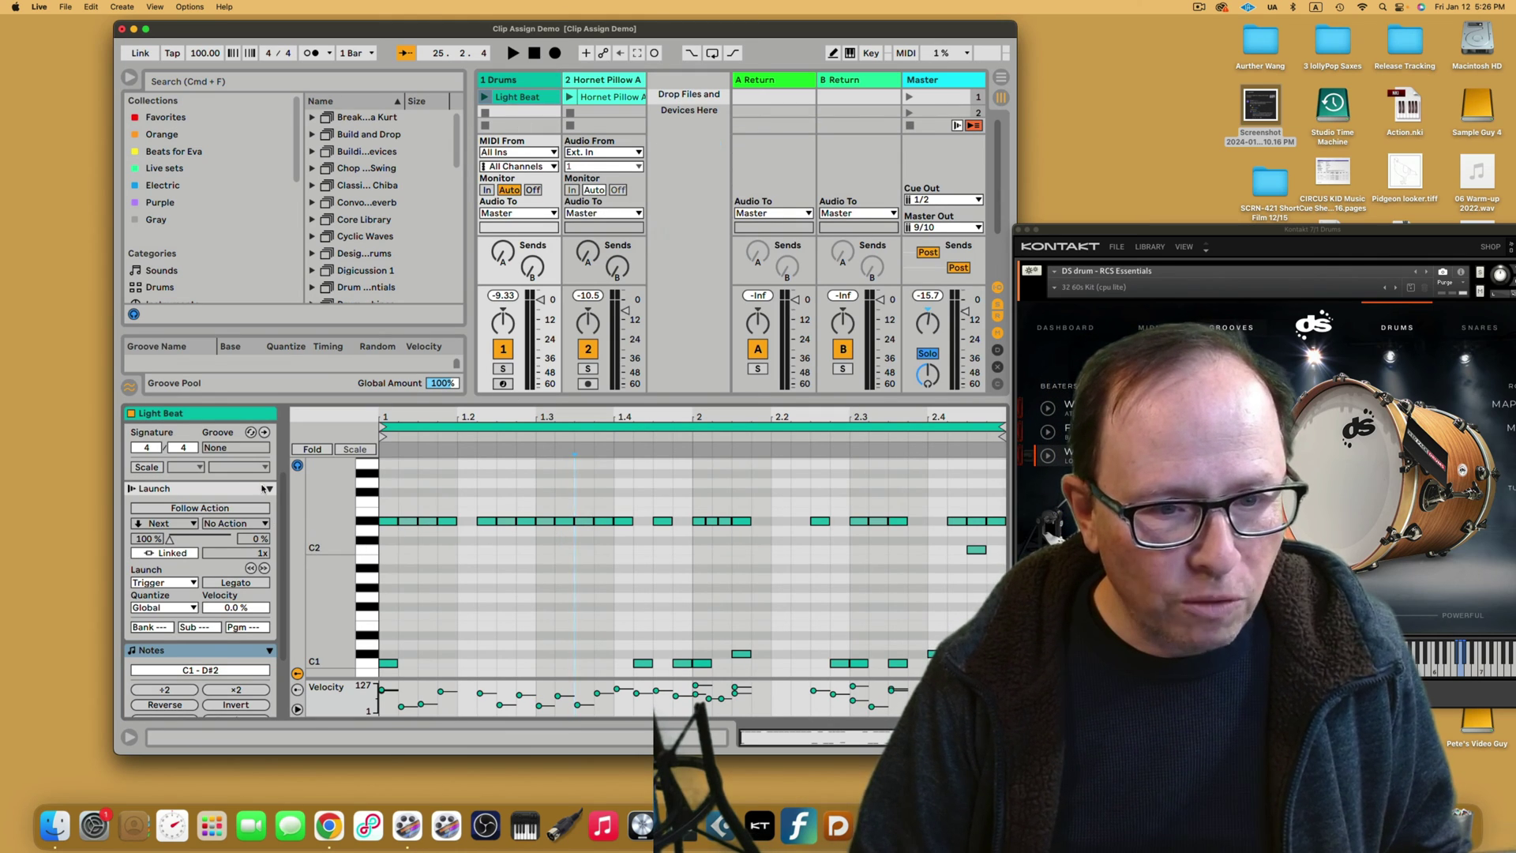
pyautogui.click(270, 489)
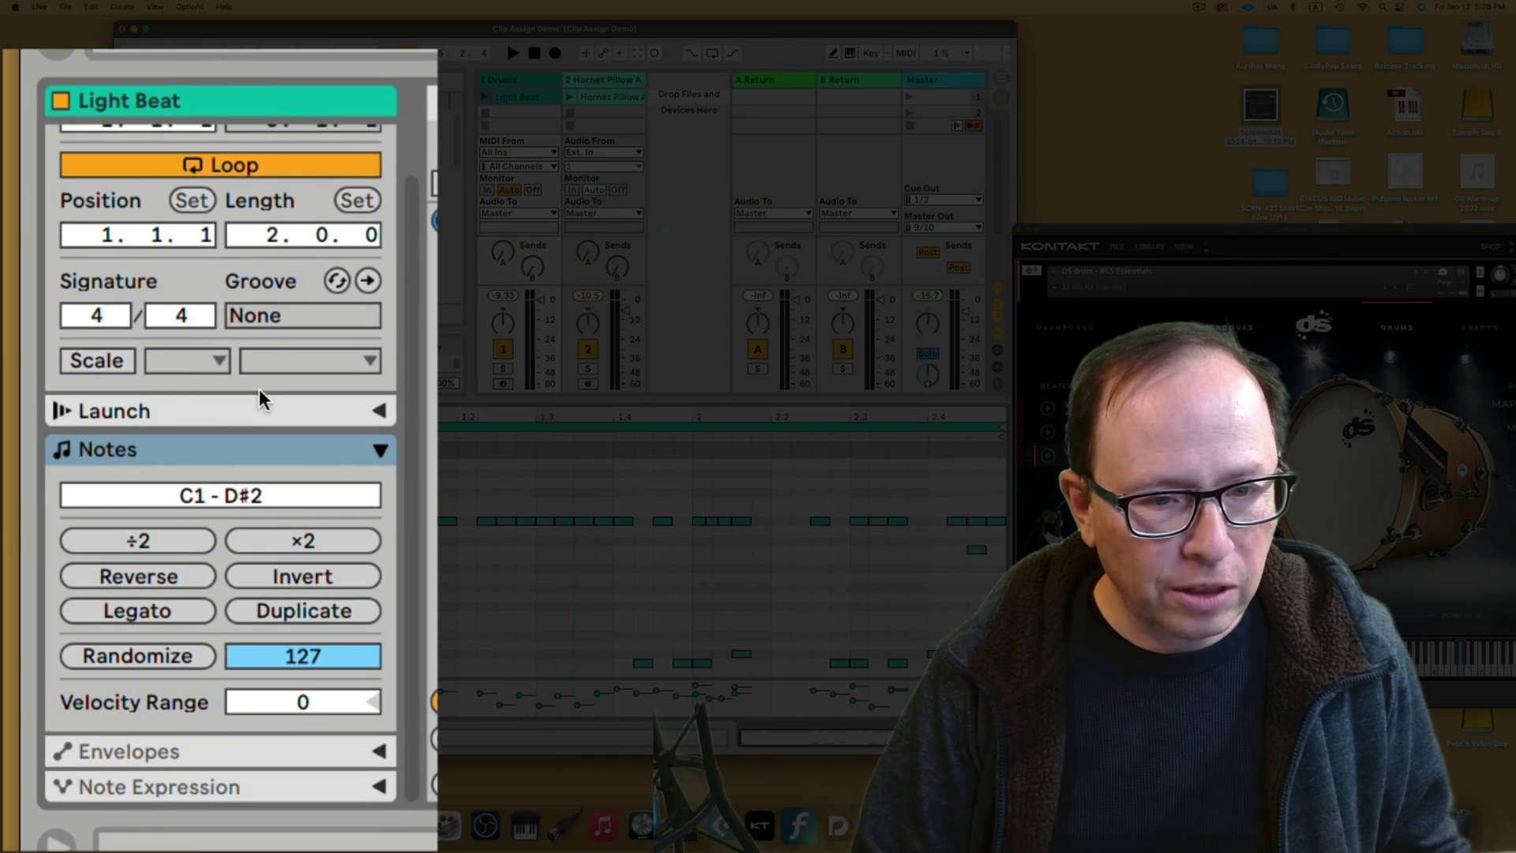
pyautogui.scroll(3, 259, 388)
pyautogui.scroll(-3, 259, 388)
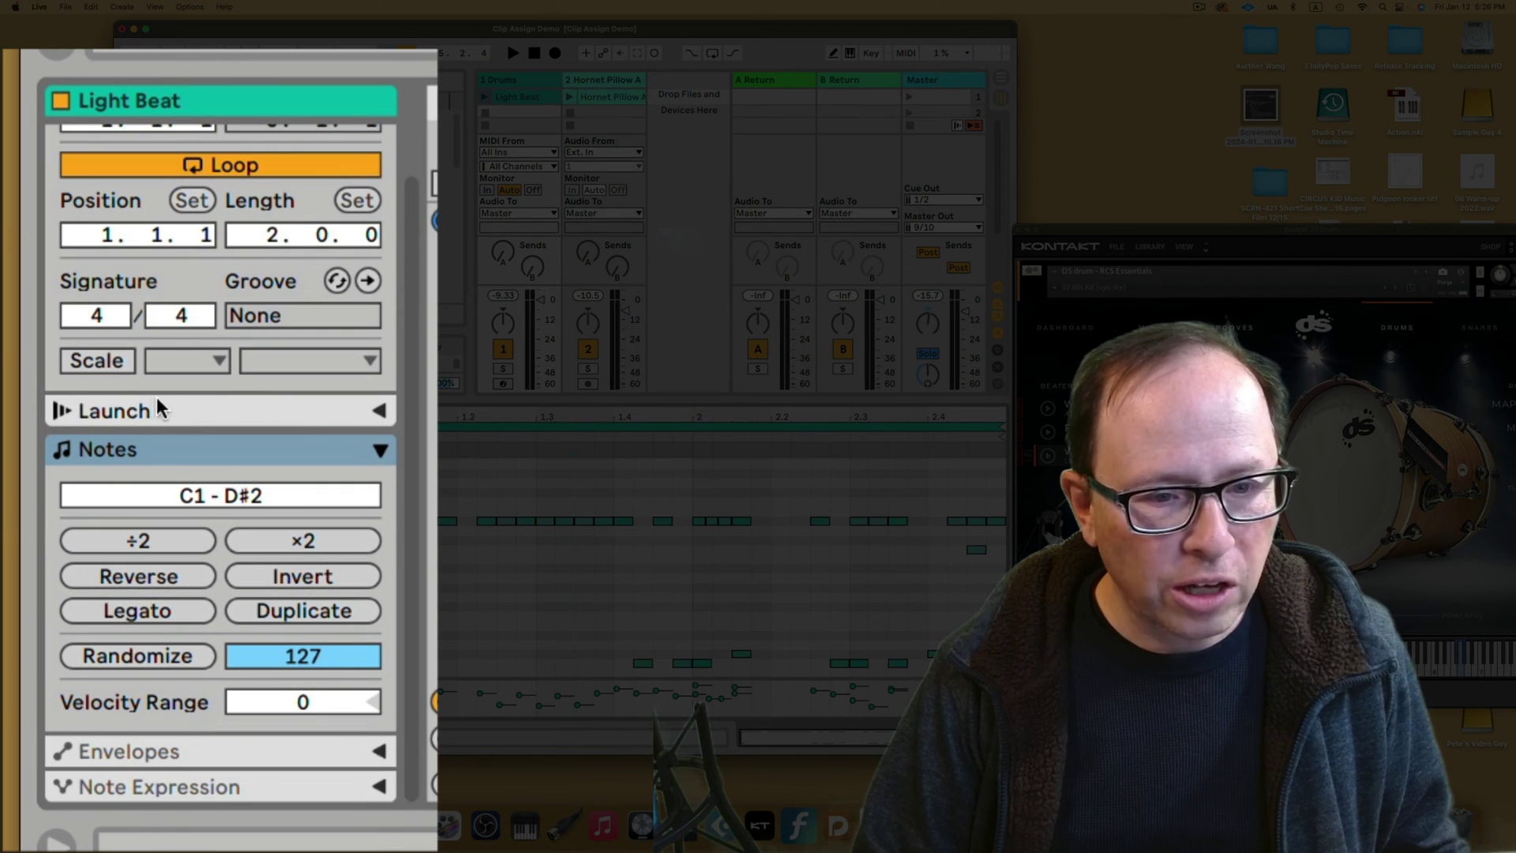
pyautogui.click(380, 411)
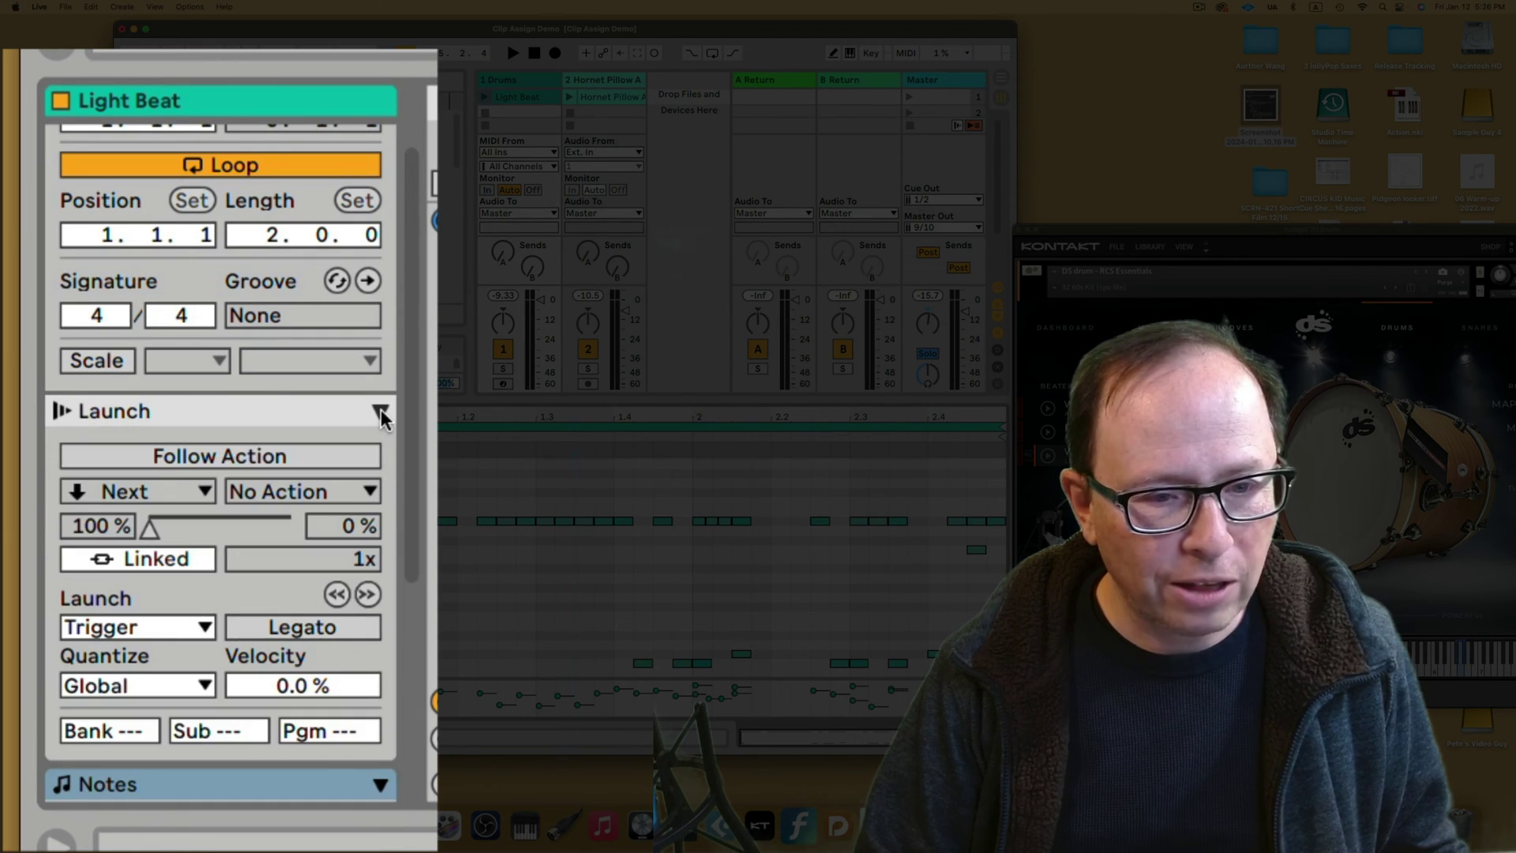
pyautogui.scroll(-3, 291, 407)
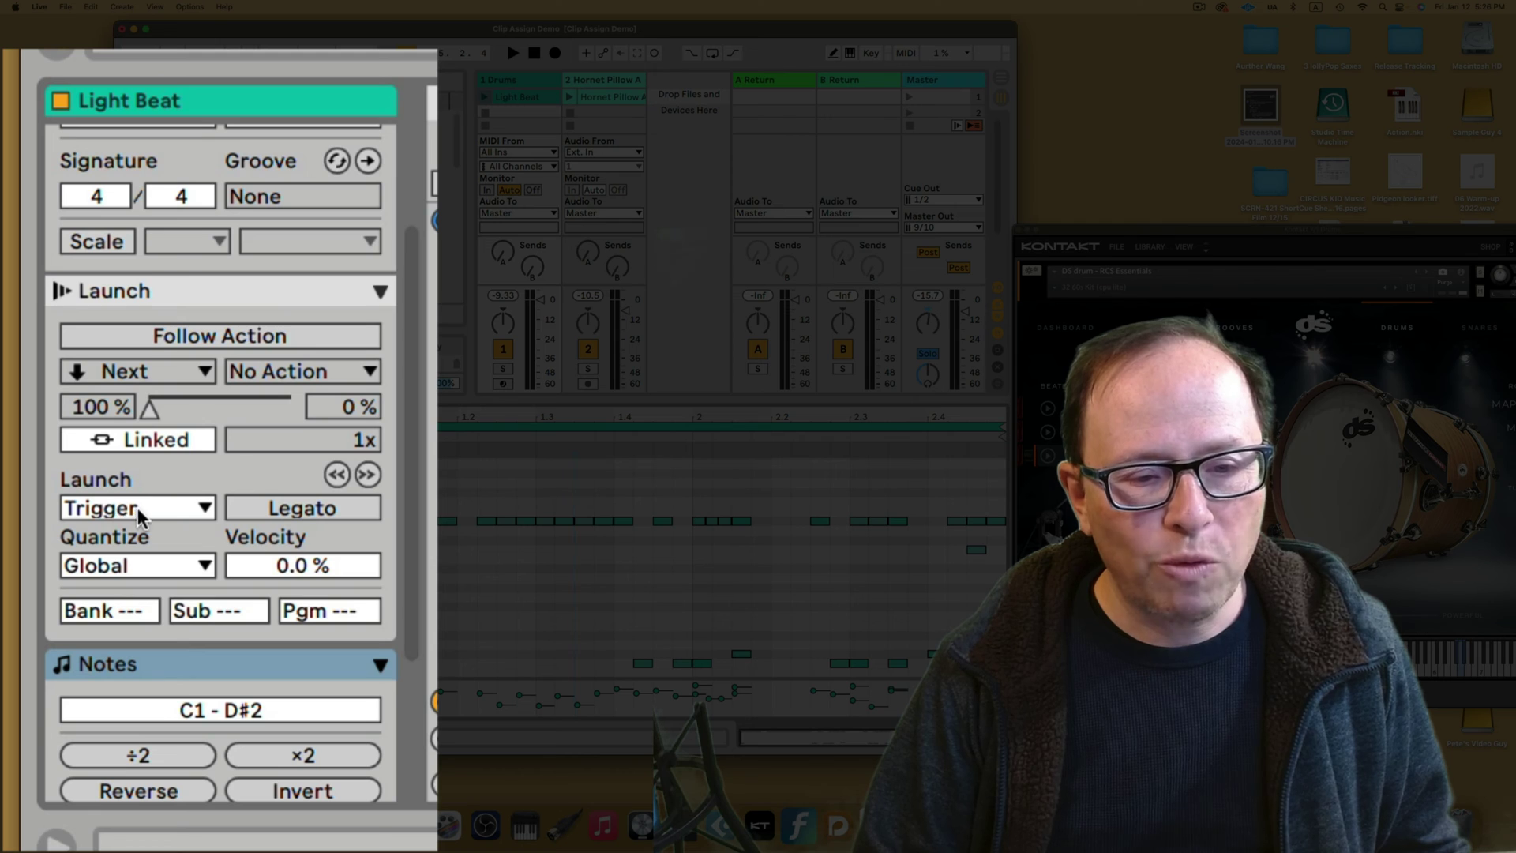
pyautogui.click(204, 508)
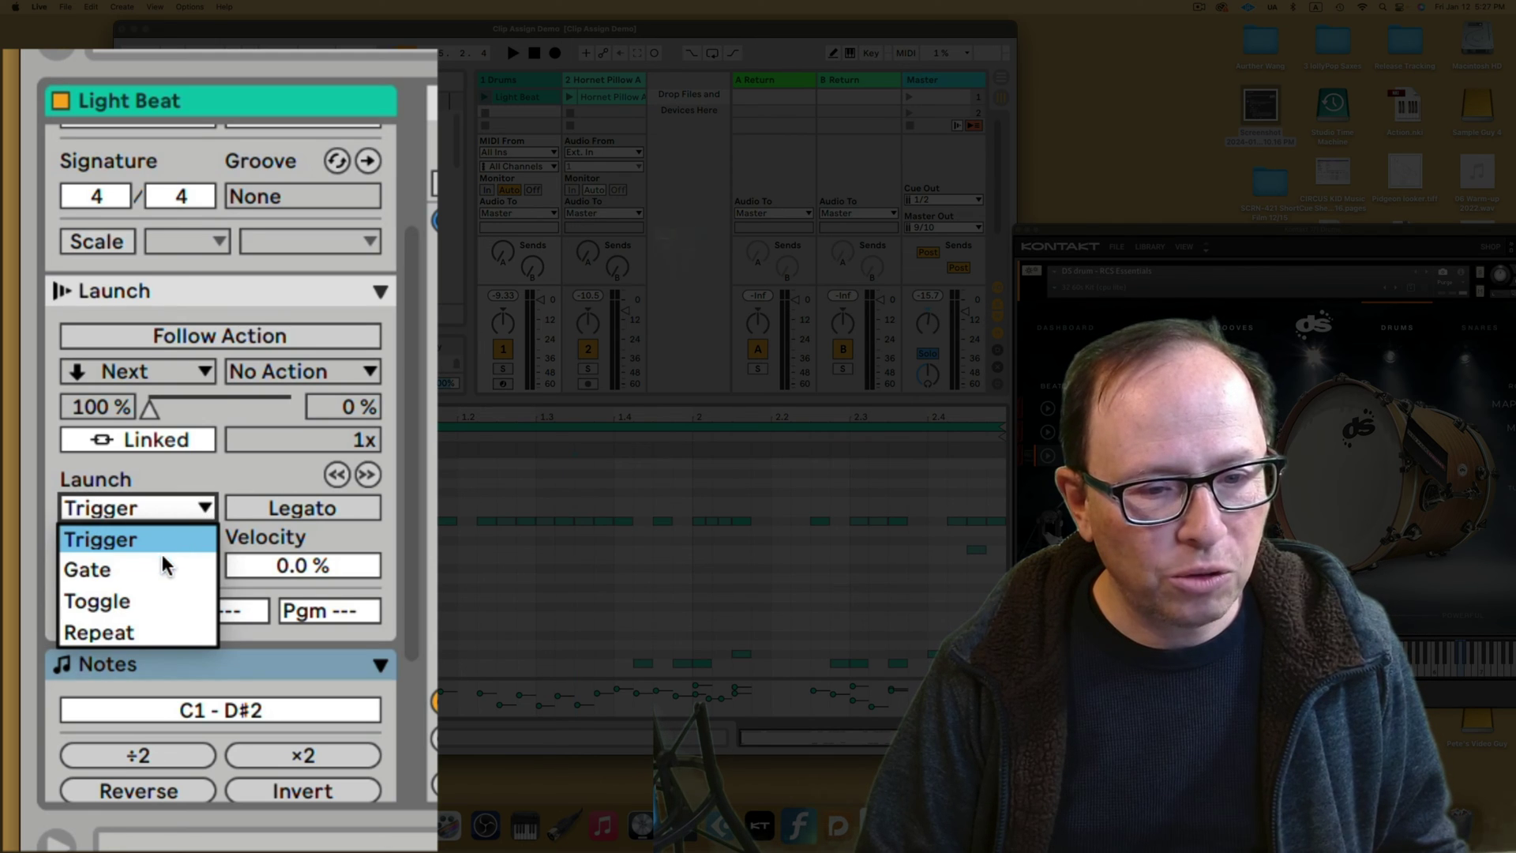
pyautogui.click(150, 606)
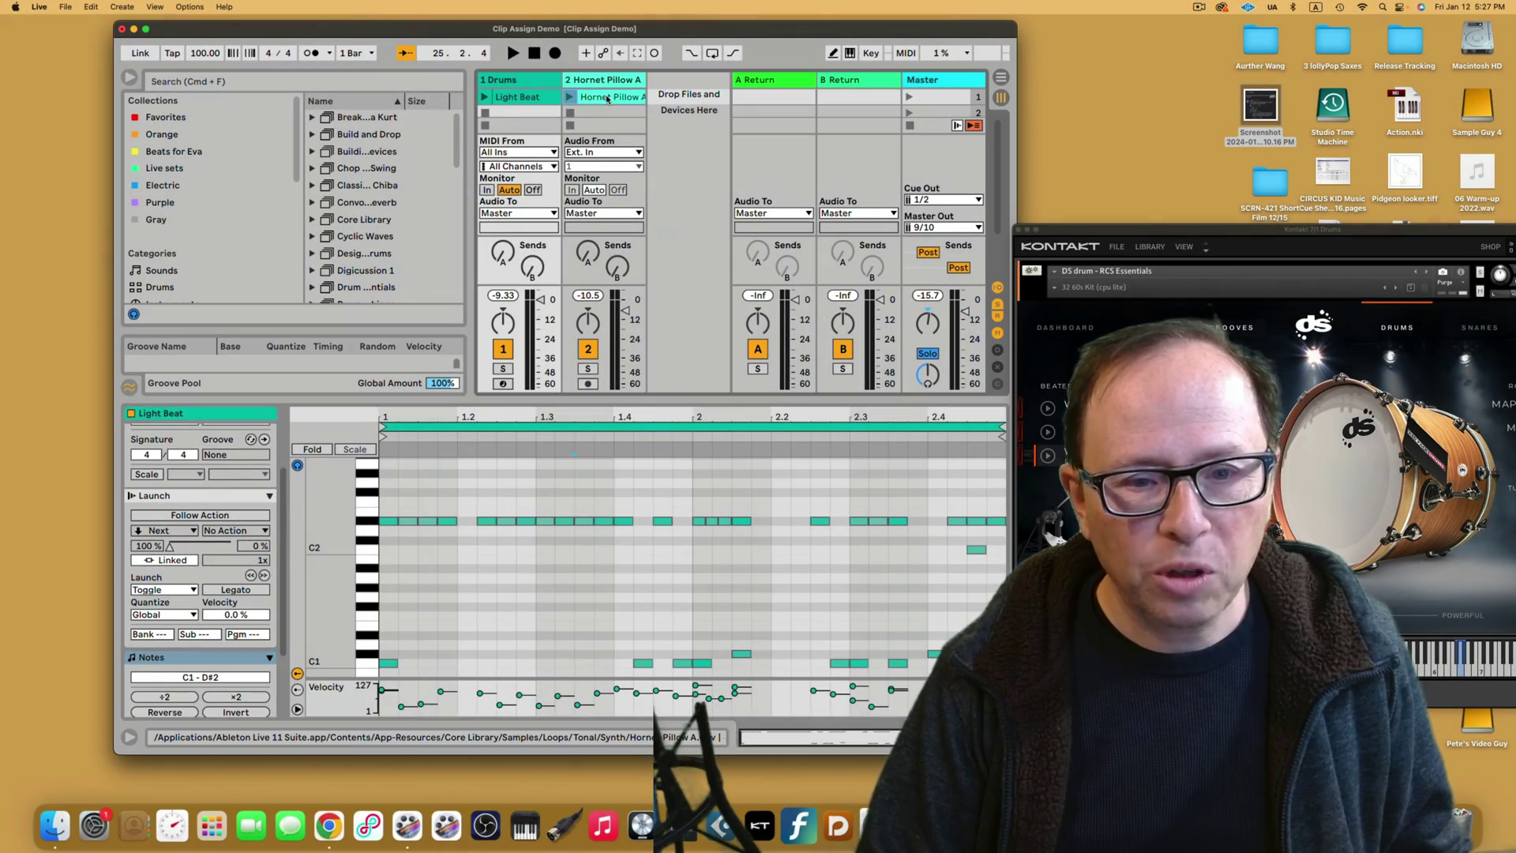
# Step: Select Hornet Pillow A and pick Toggle from its Launch Mode dropdown in Clip View
pyautogui.click(607, 98)
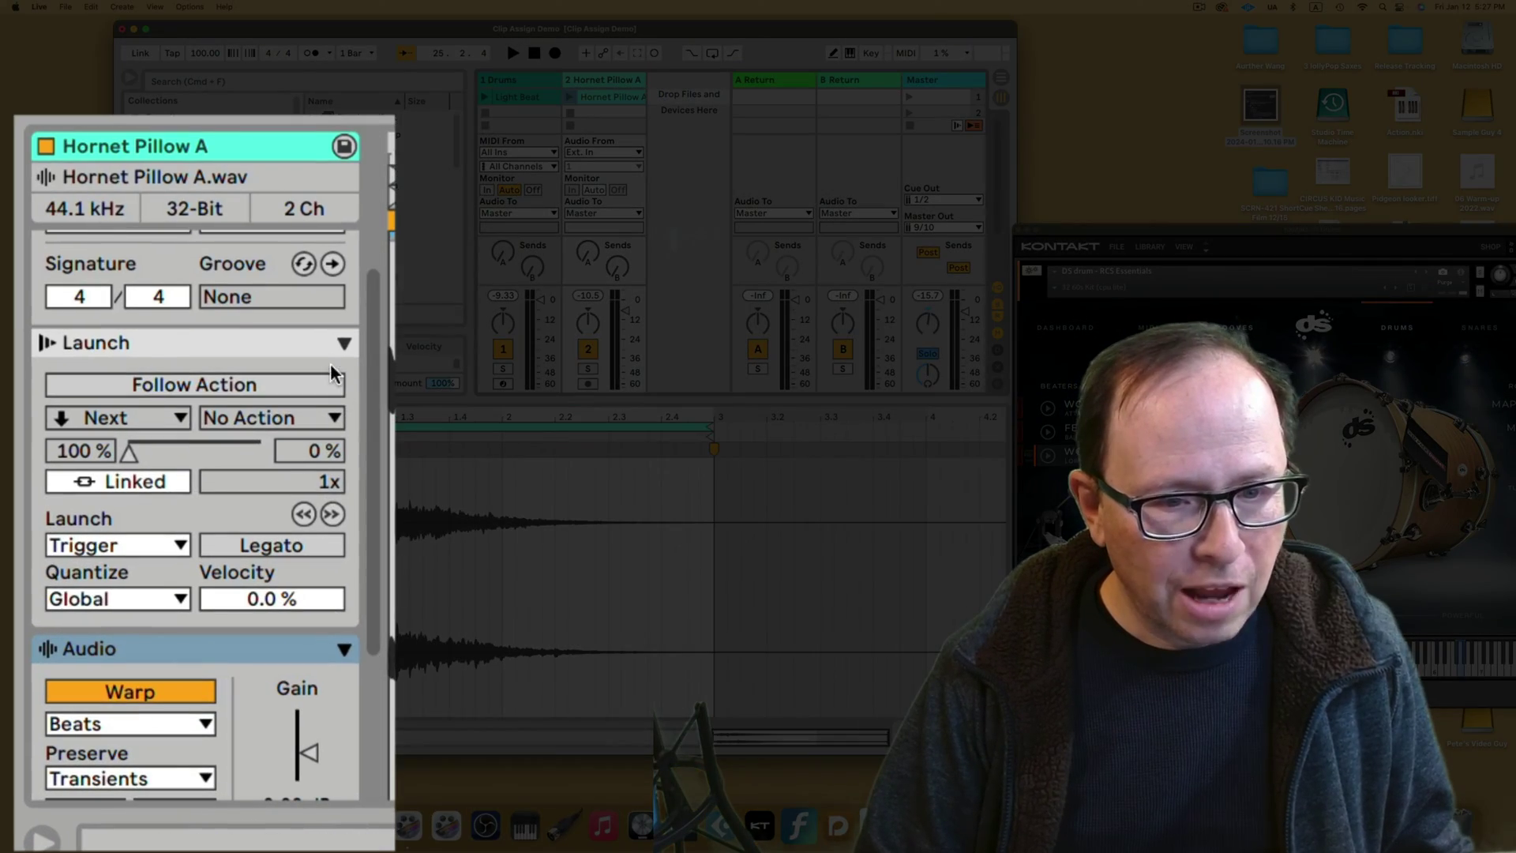
pyautogui.click(116, 534)
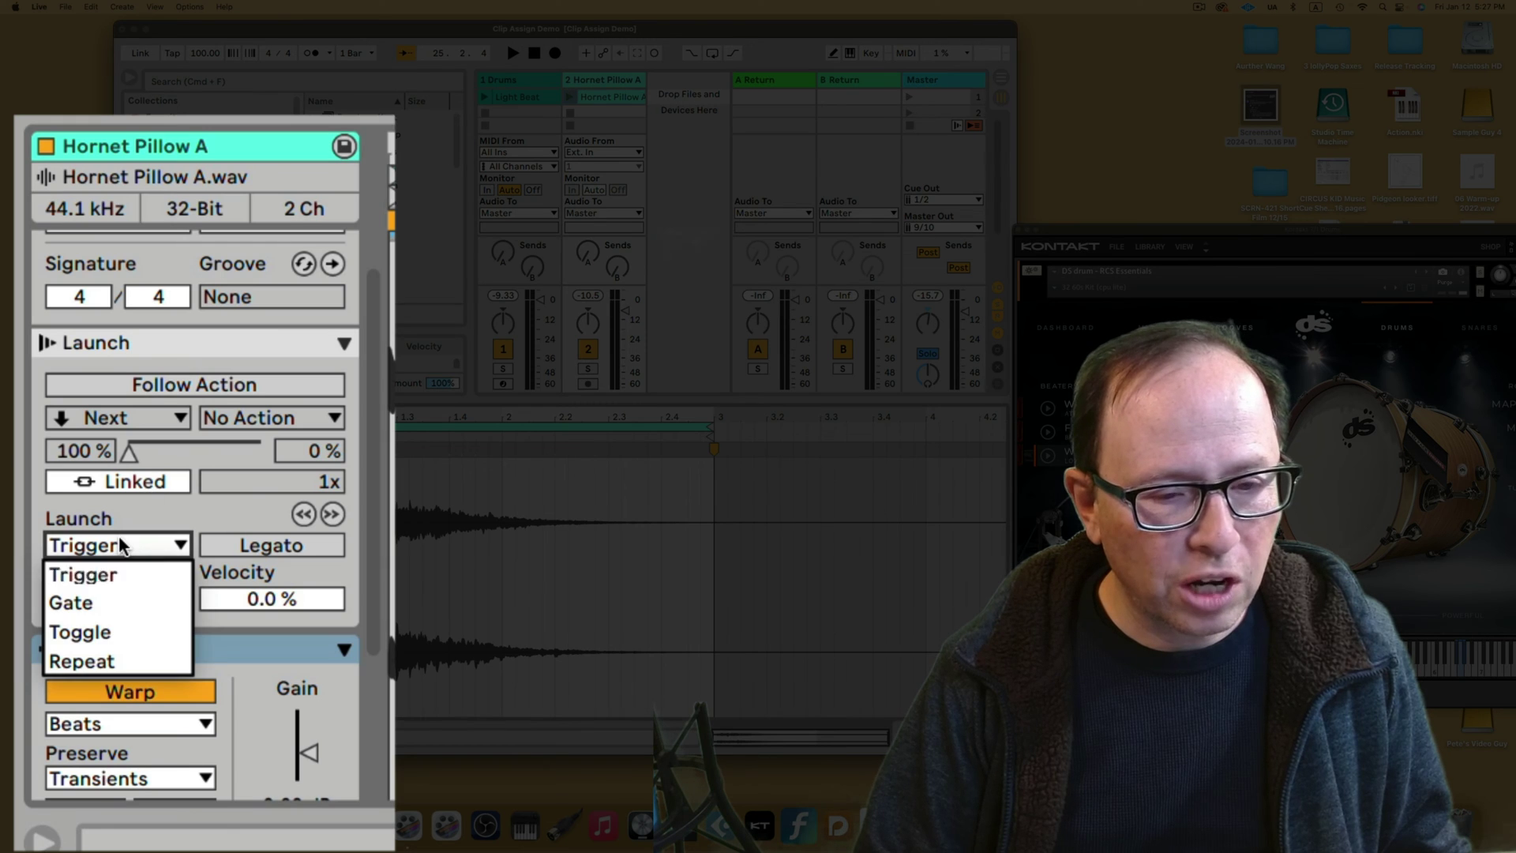
pyautogui.click(94, 632)
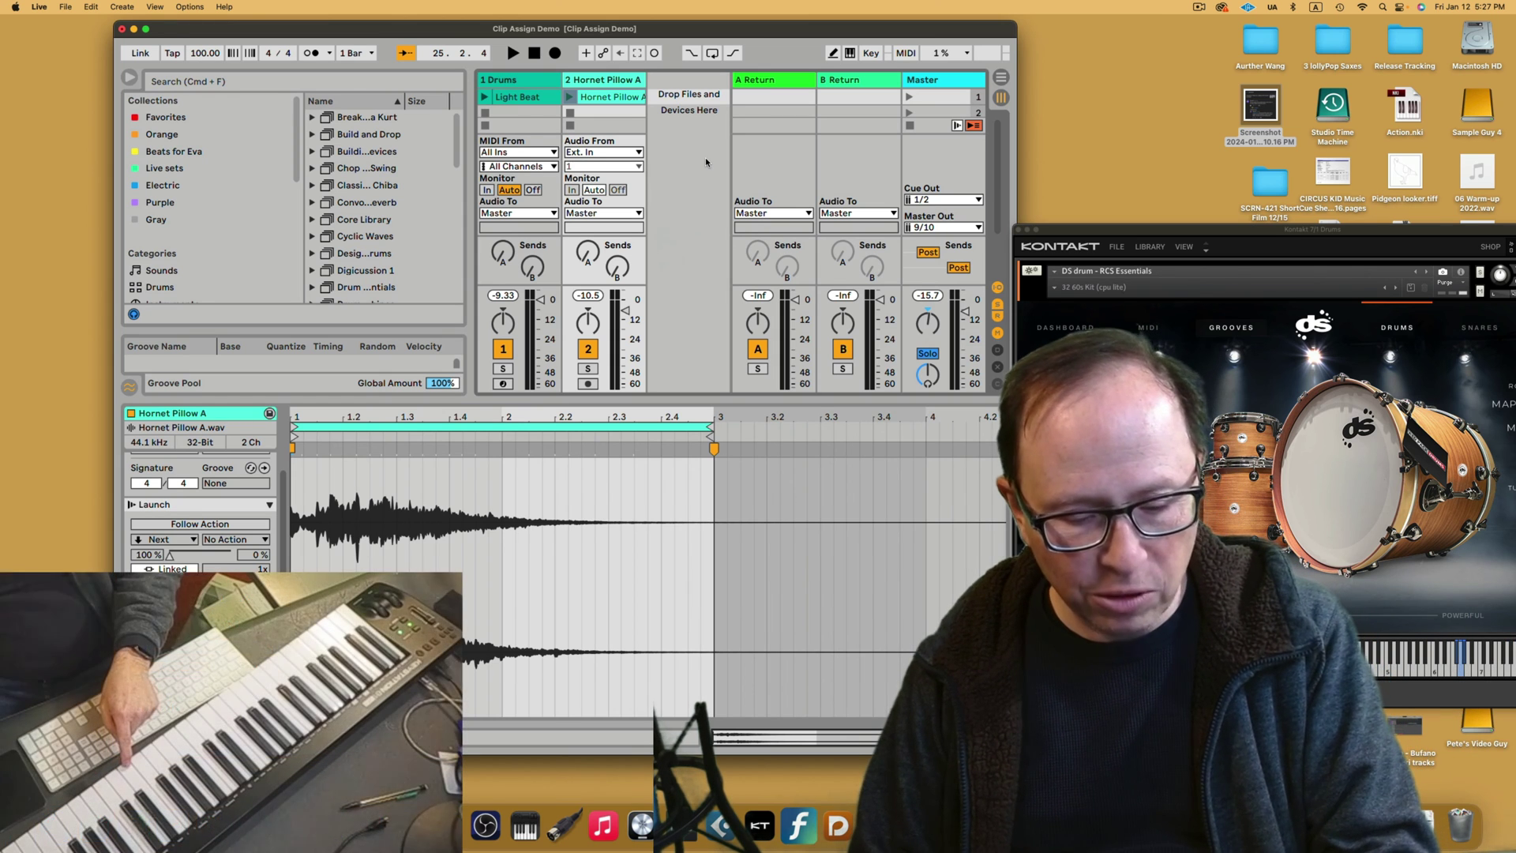
# Step: Toggle Light Beat on and off with its key, then launch Hornet Pillow A with its key
pyautogui.press('a')
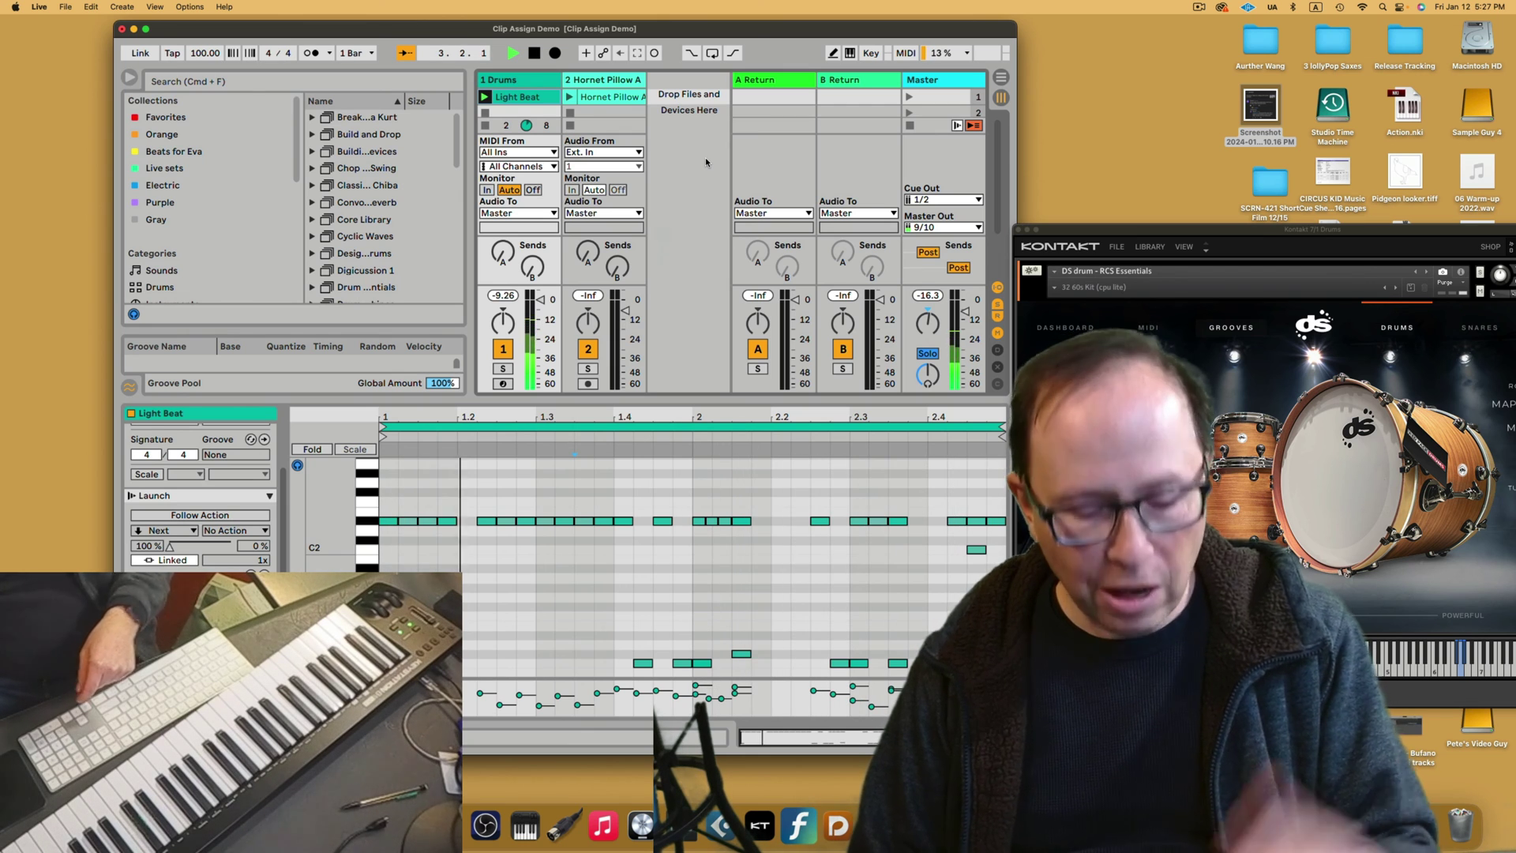
pyautogui.press('a')
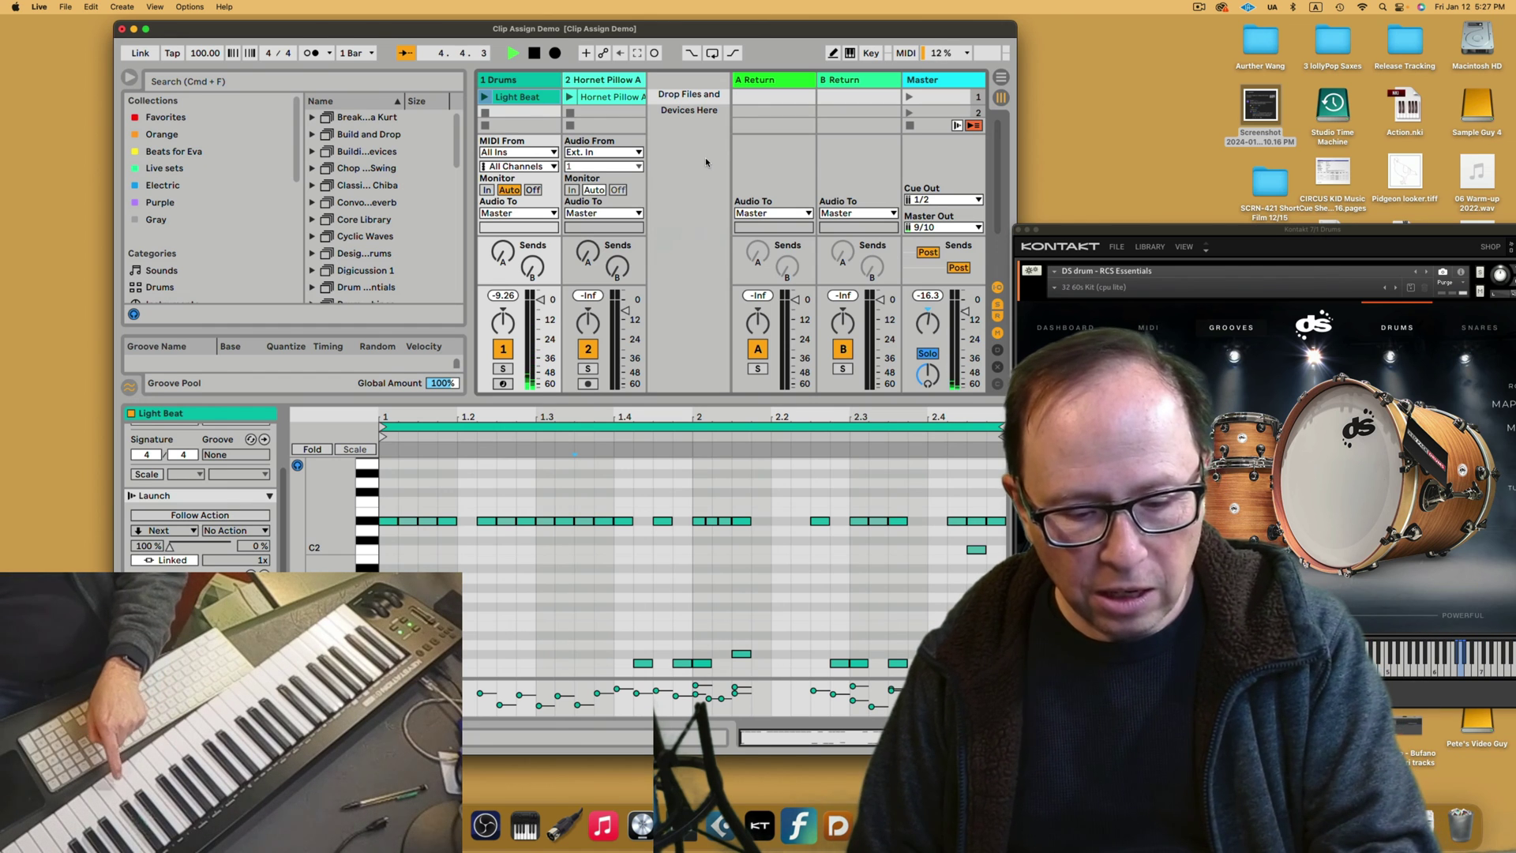
pyautogui.press('s')
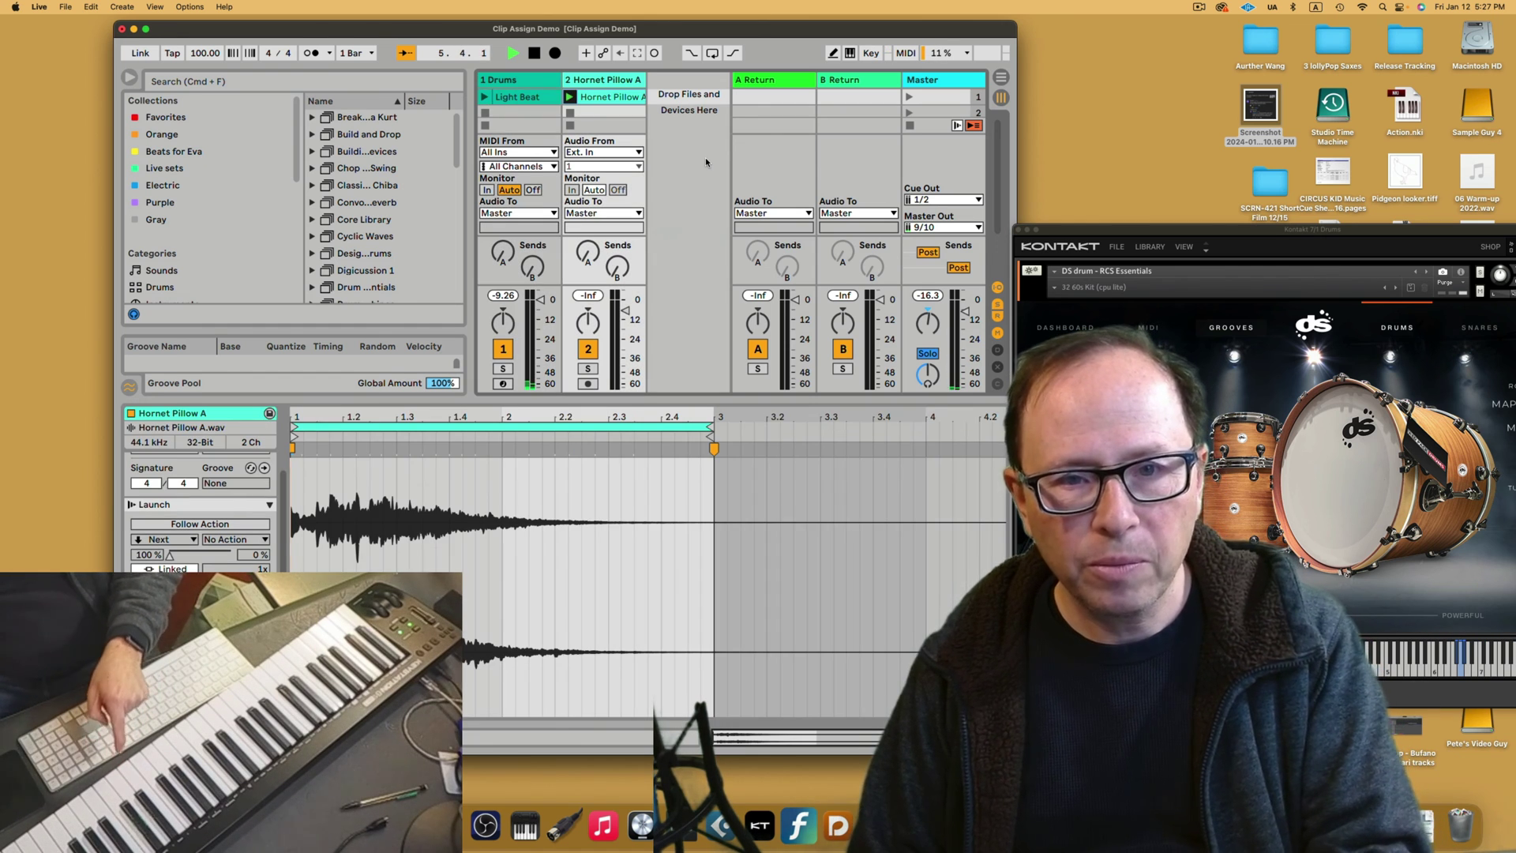